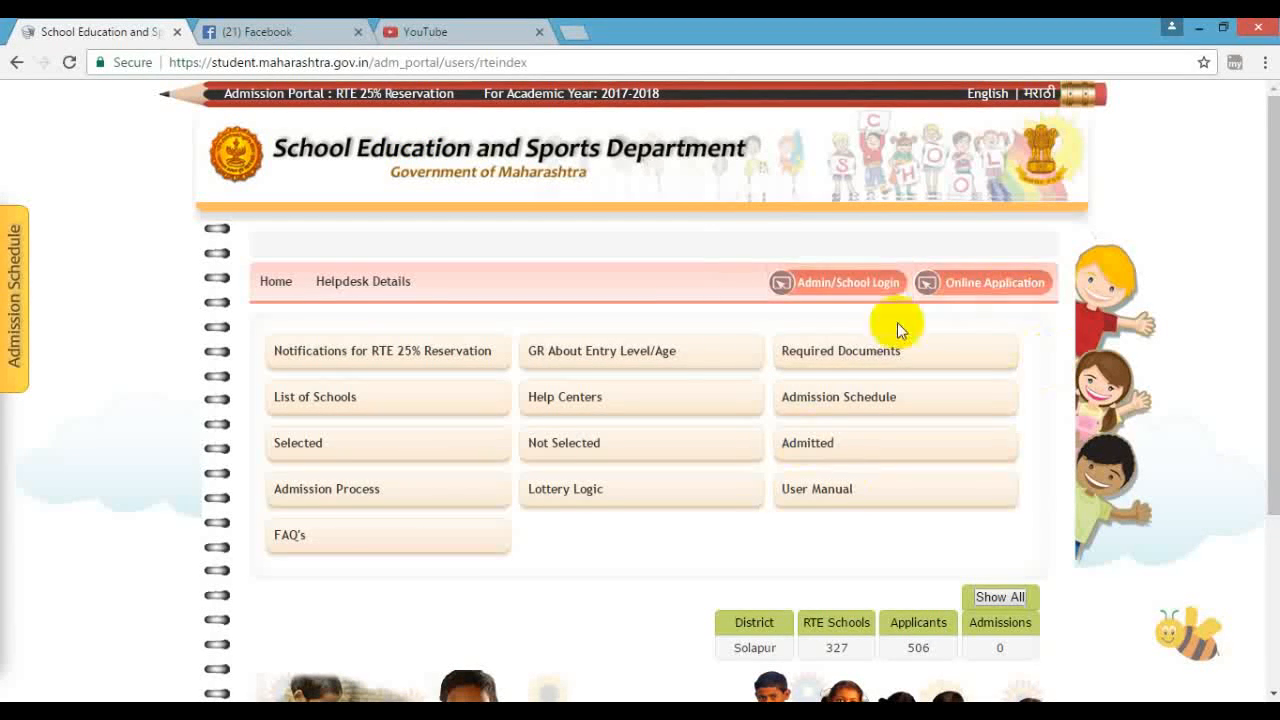
- Open the New Registration form and go through the child's last, first and middle name fields
click(984, 292)
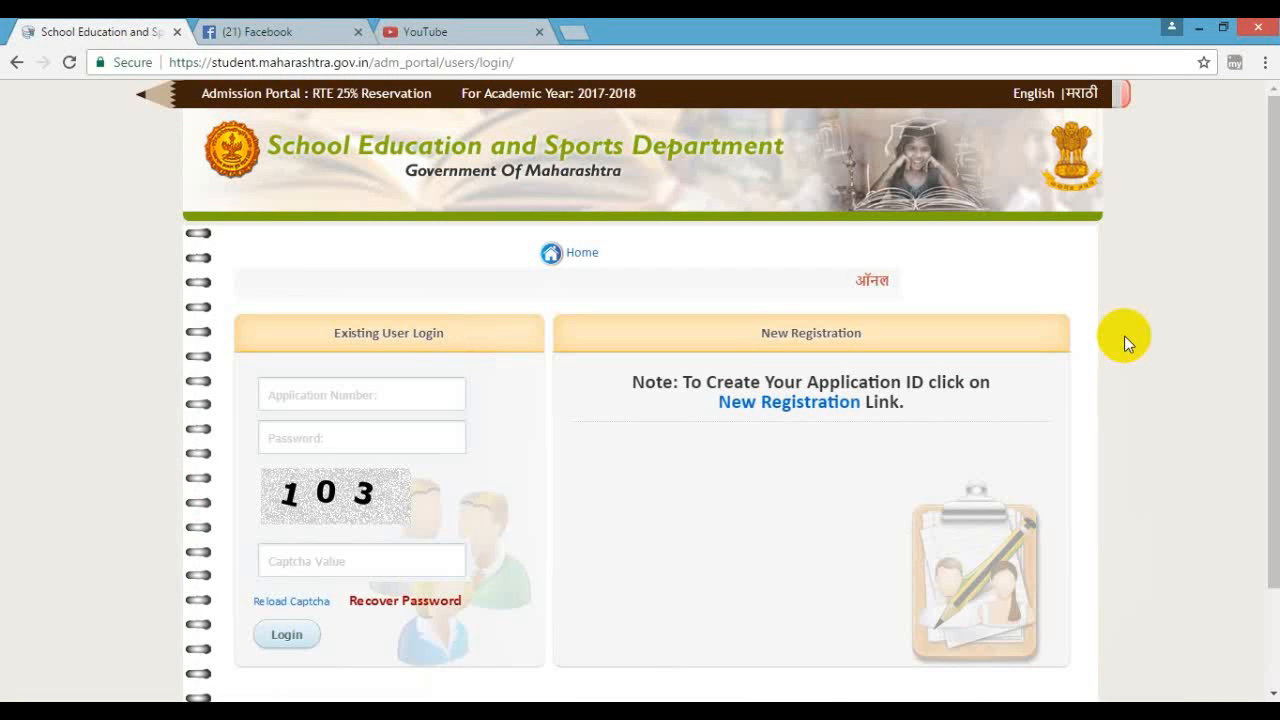
click(802, 403)
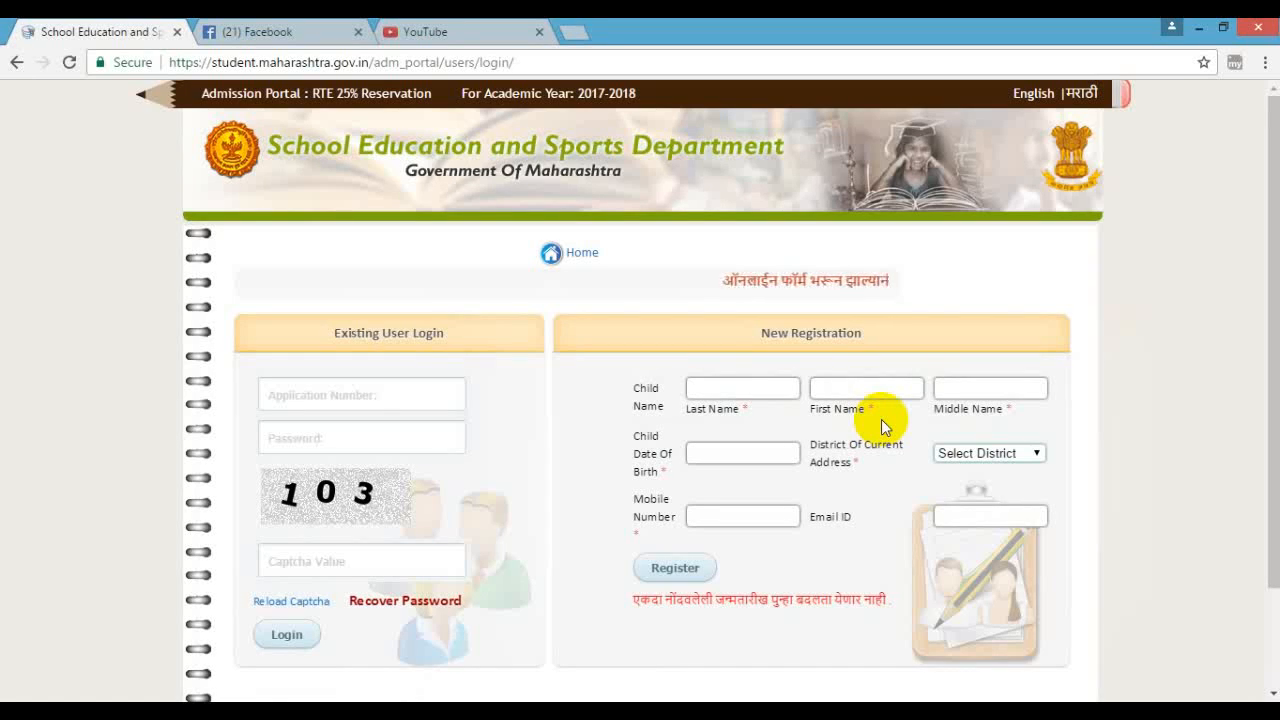
click(746, 389)
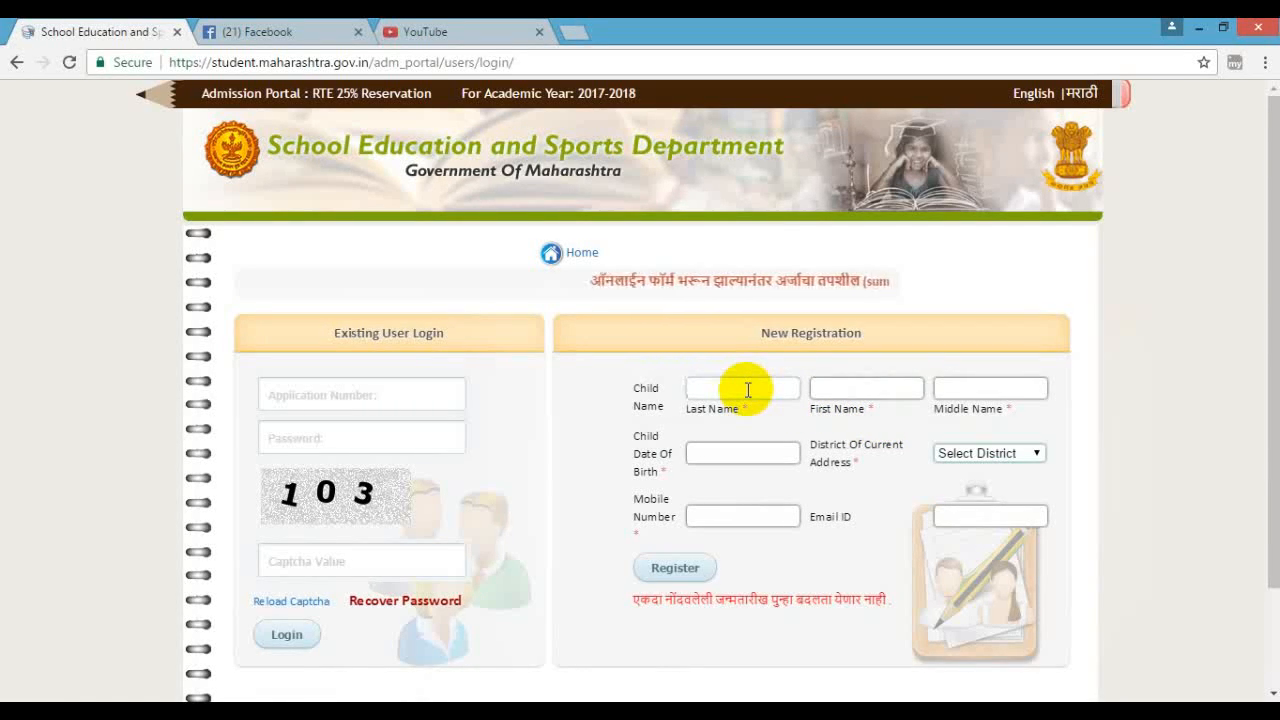
click(848, 390)
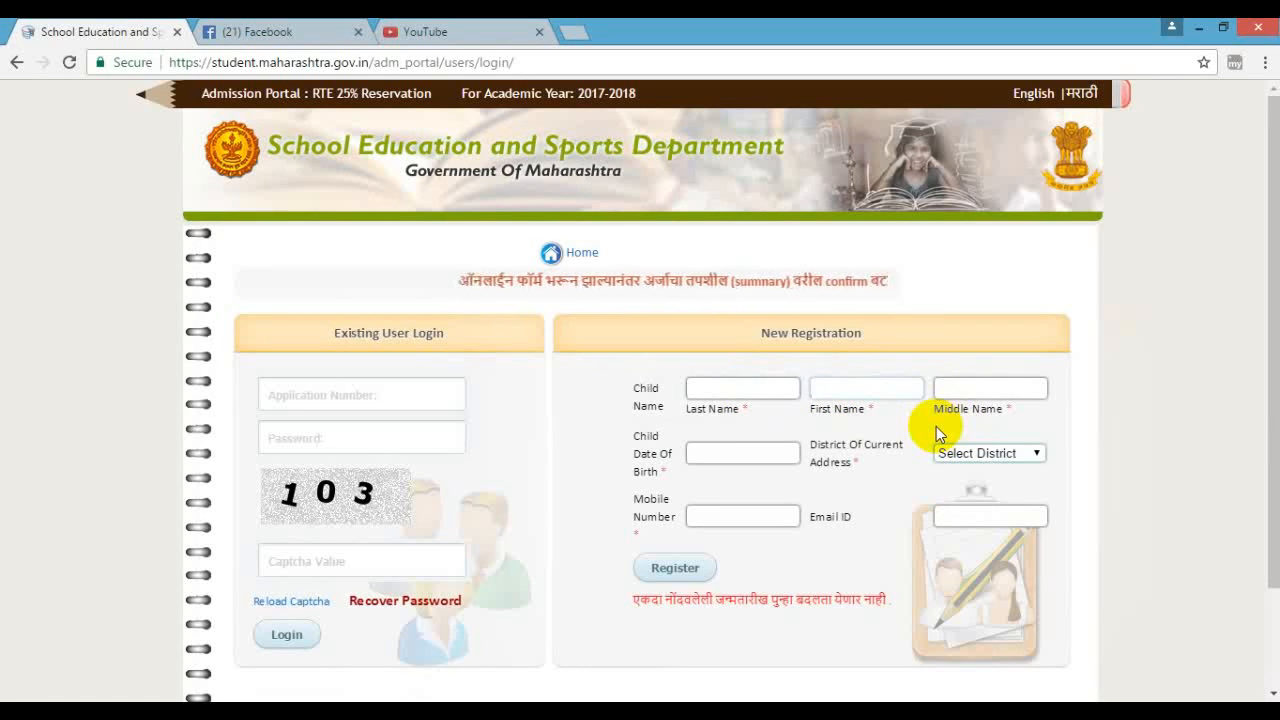
click(966, 395)
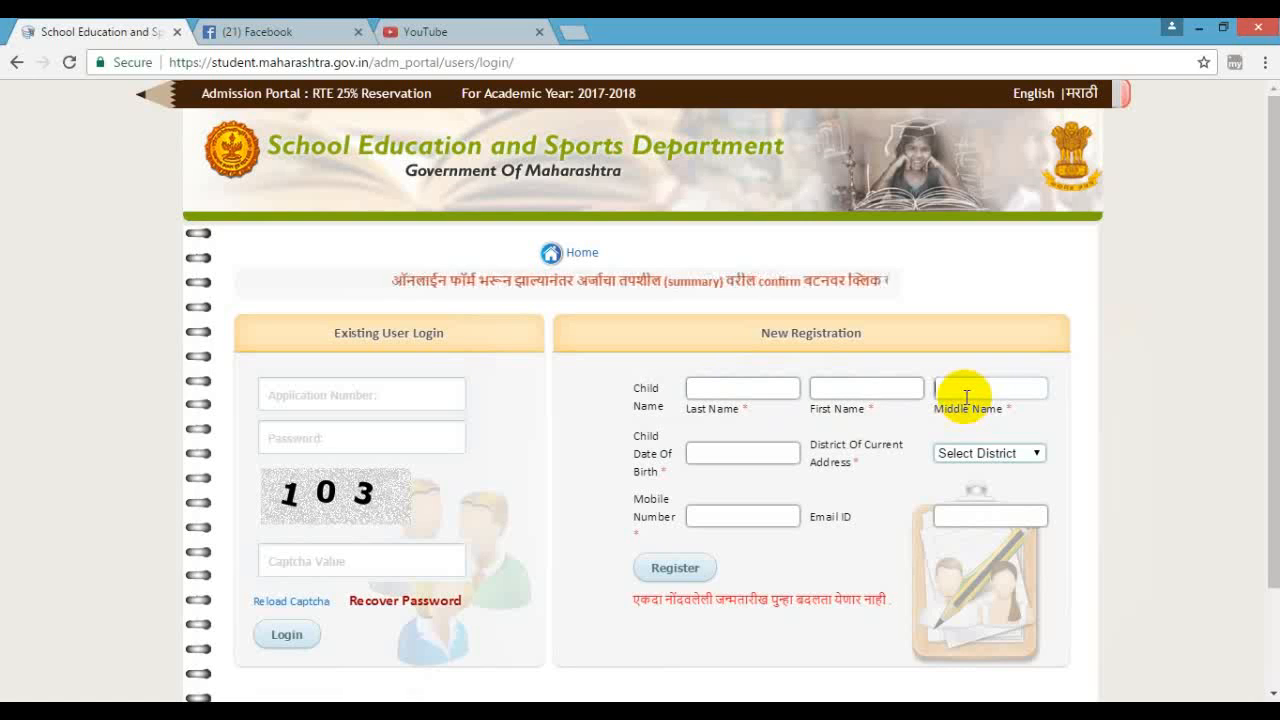
- Set the child's date of birth to 10-01-2008 in the calendar
click(736, 455)
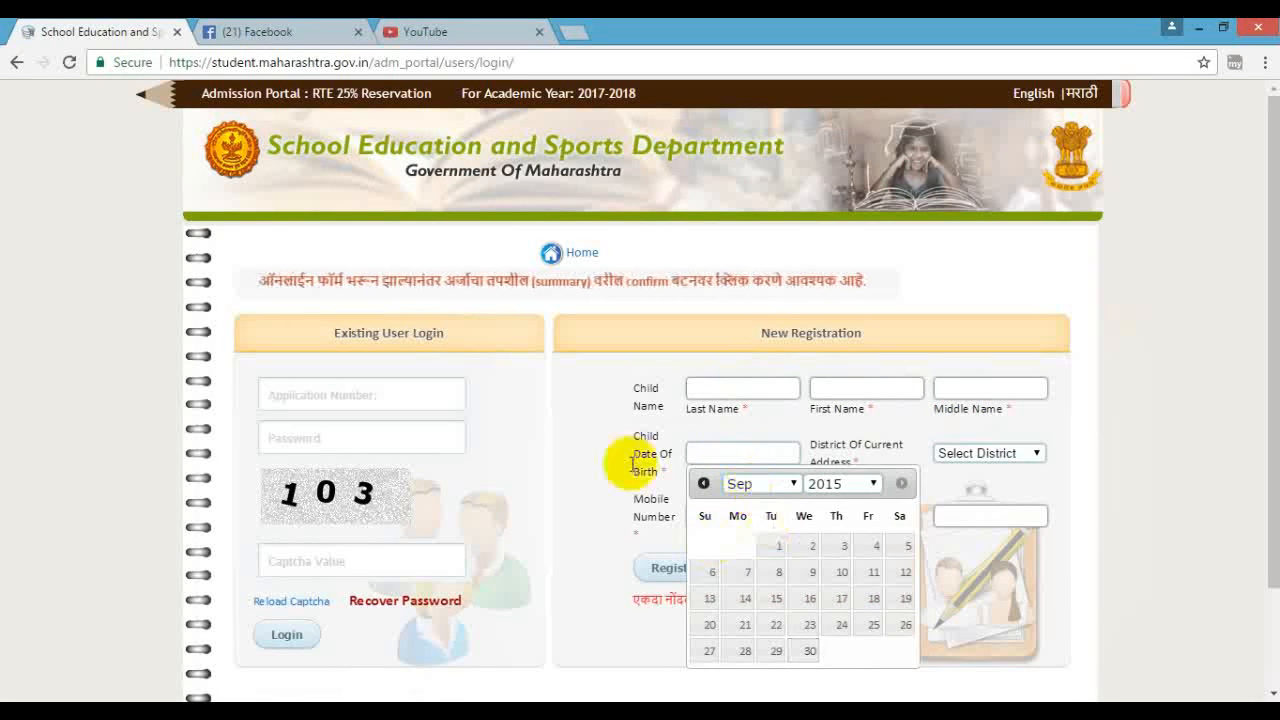
click(792, 484)
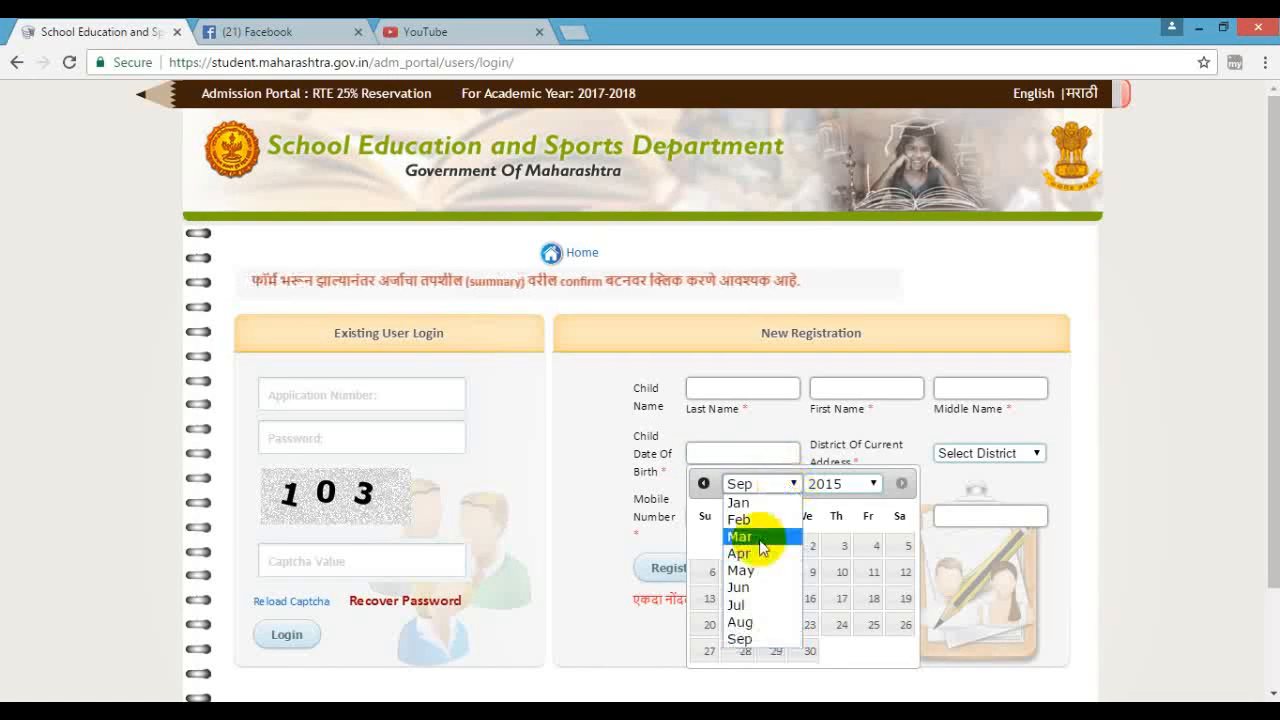
click(745, 502)
click(851, 484)
click(848, 548)
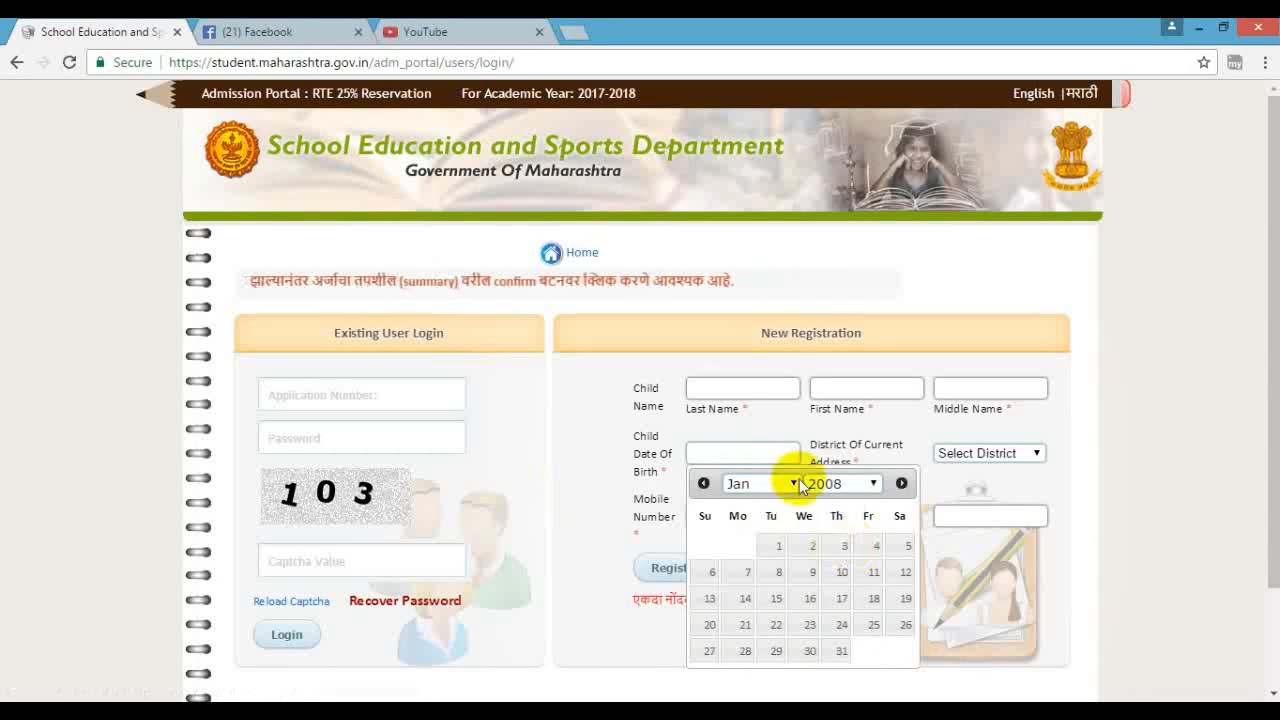
click(832, 571)
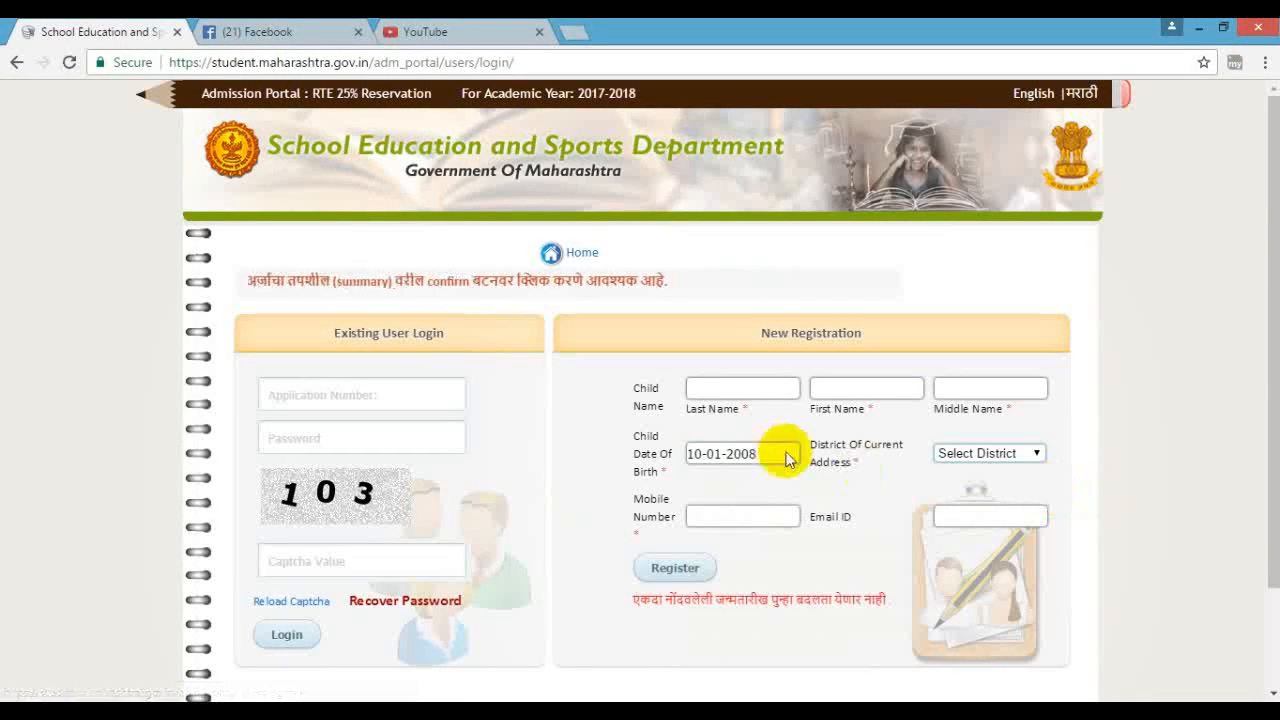
- Open the district list without choosing one, then go to the mobile number and e-mail fields
click(1008, 453)
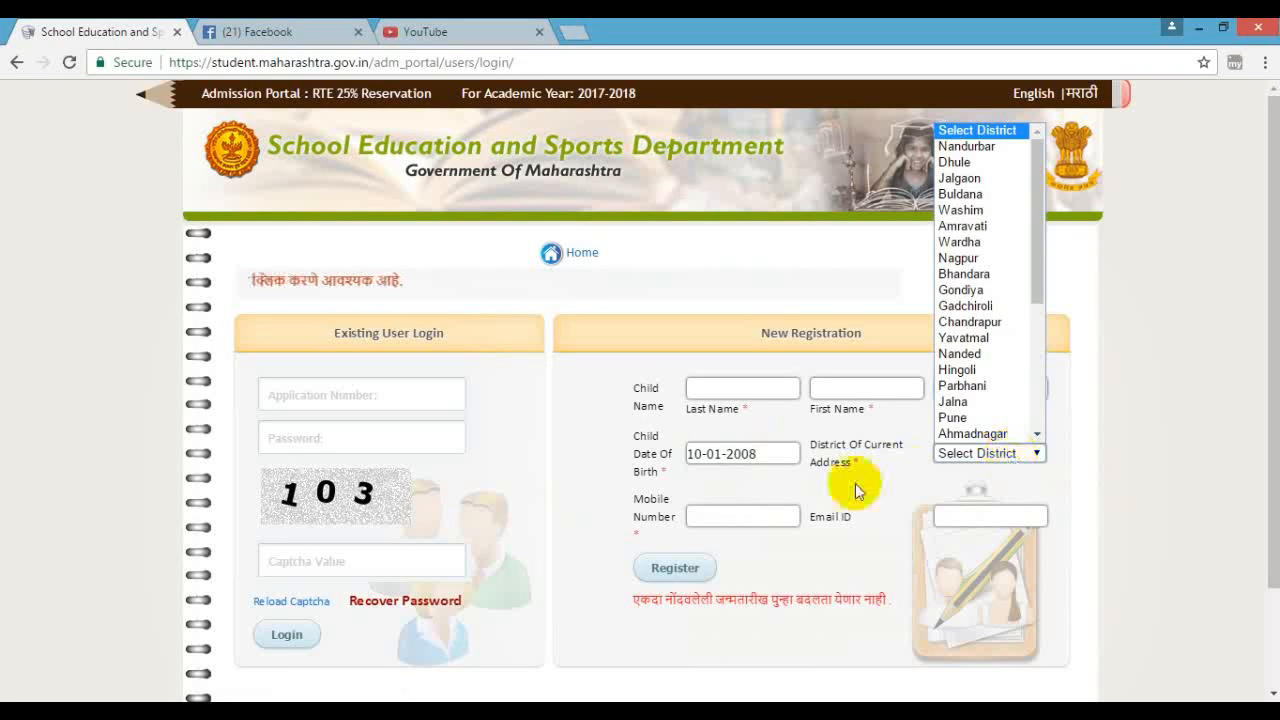
click(820, 495)
click(707, 514)
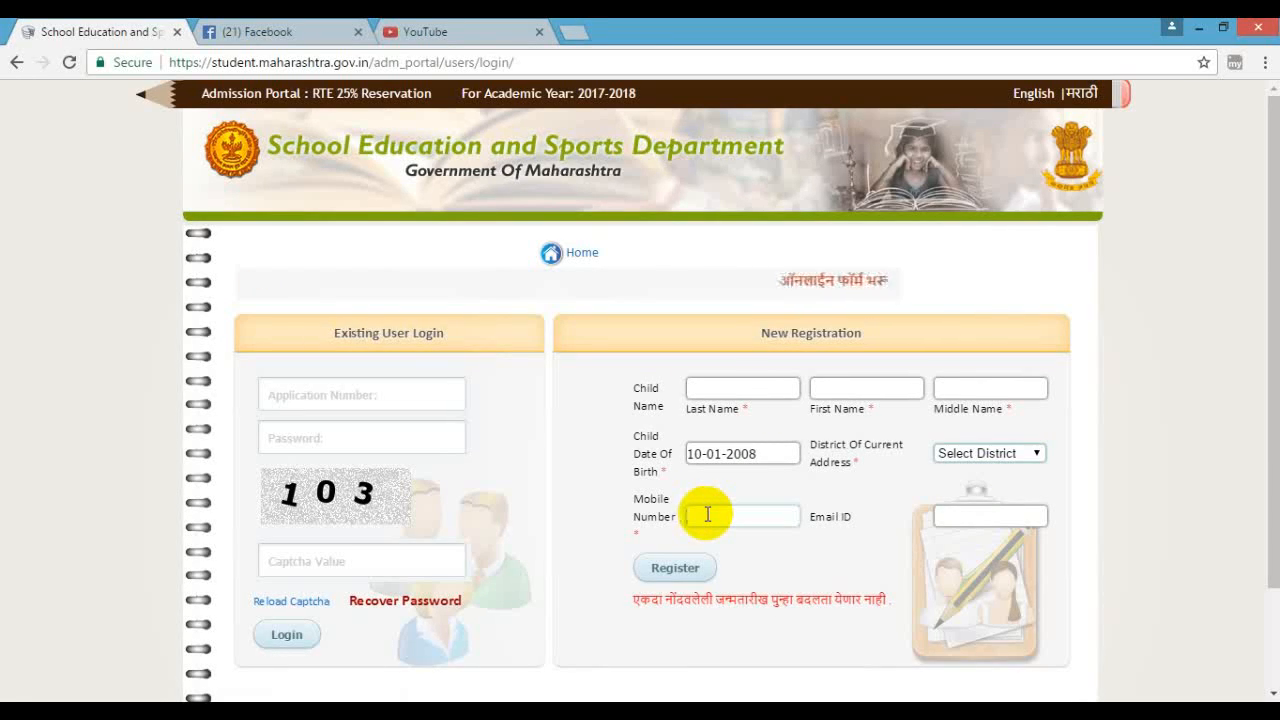
click(972, 517)
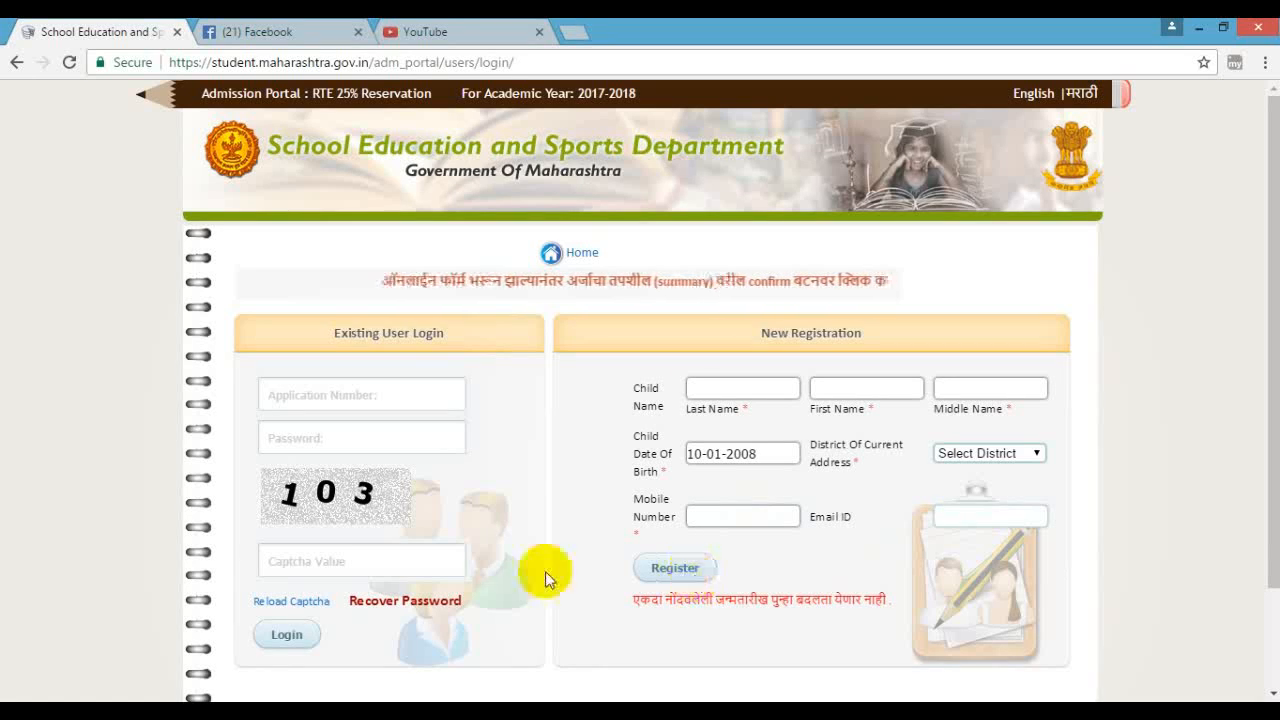
scroll(620, 545, down, 1)
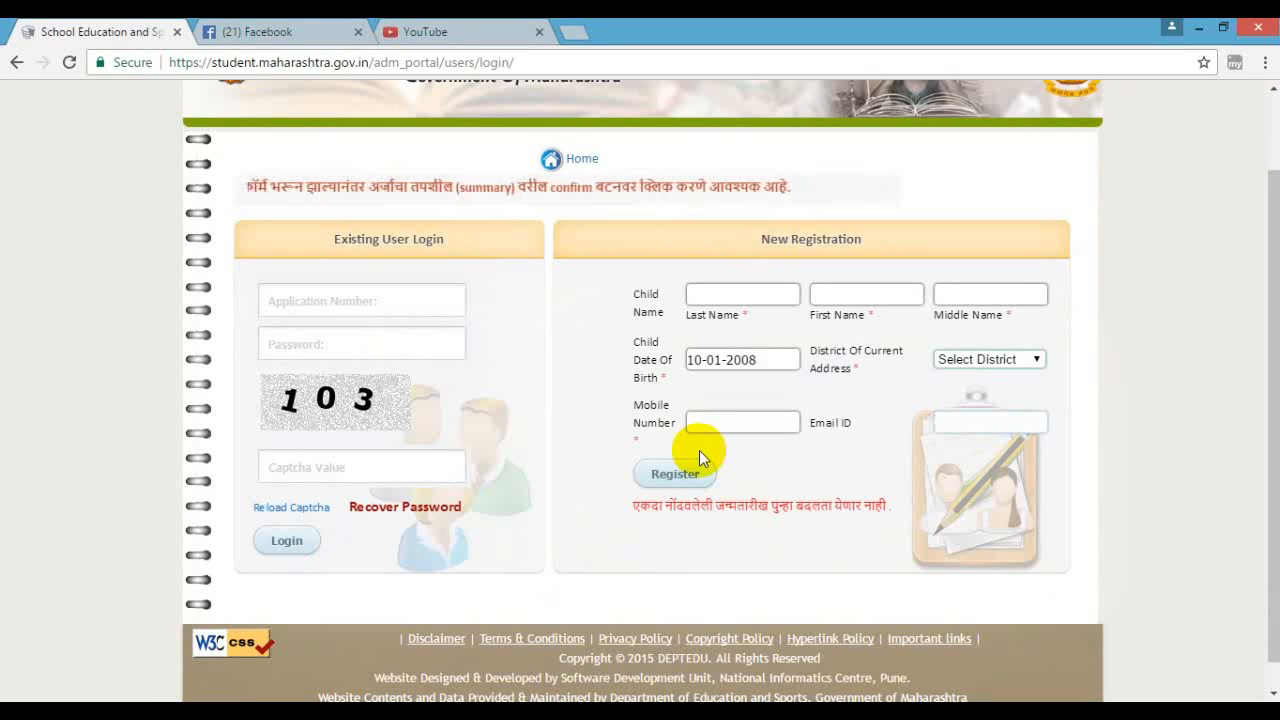
- Log in to the existing application with its application number, password and captcha
click(284, 288)
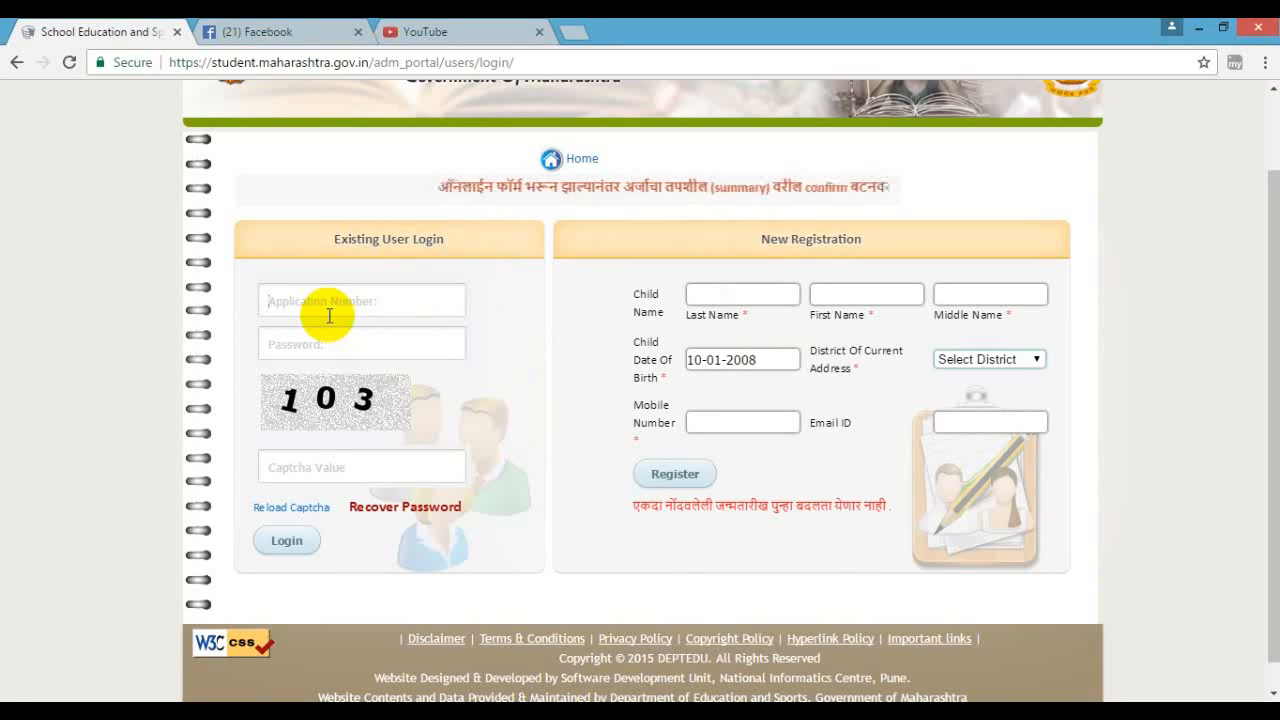
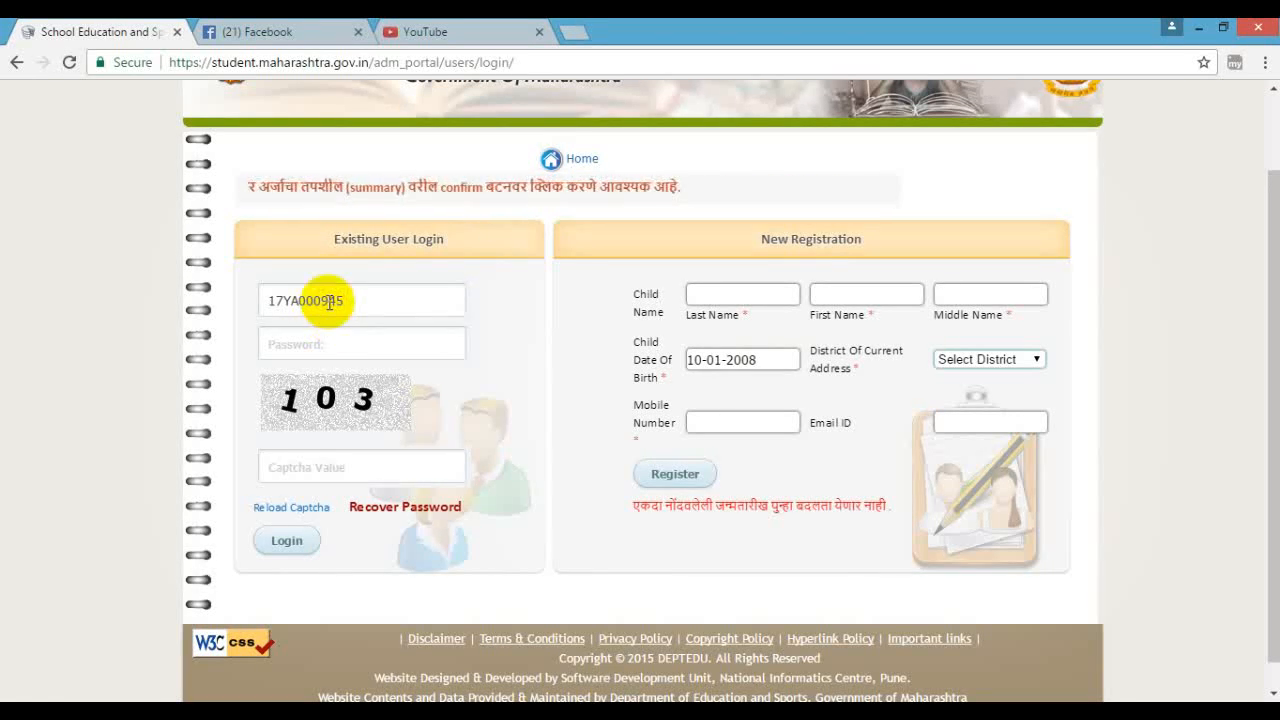
click(321, 340)
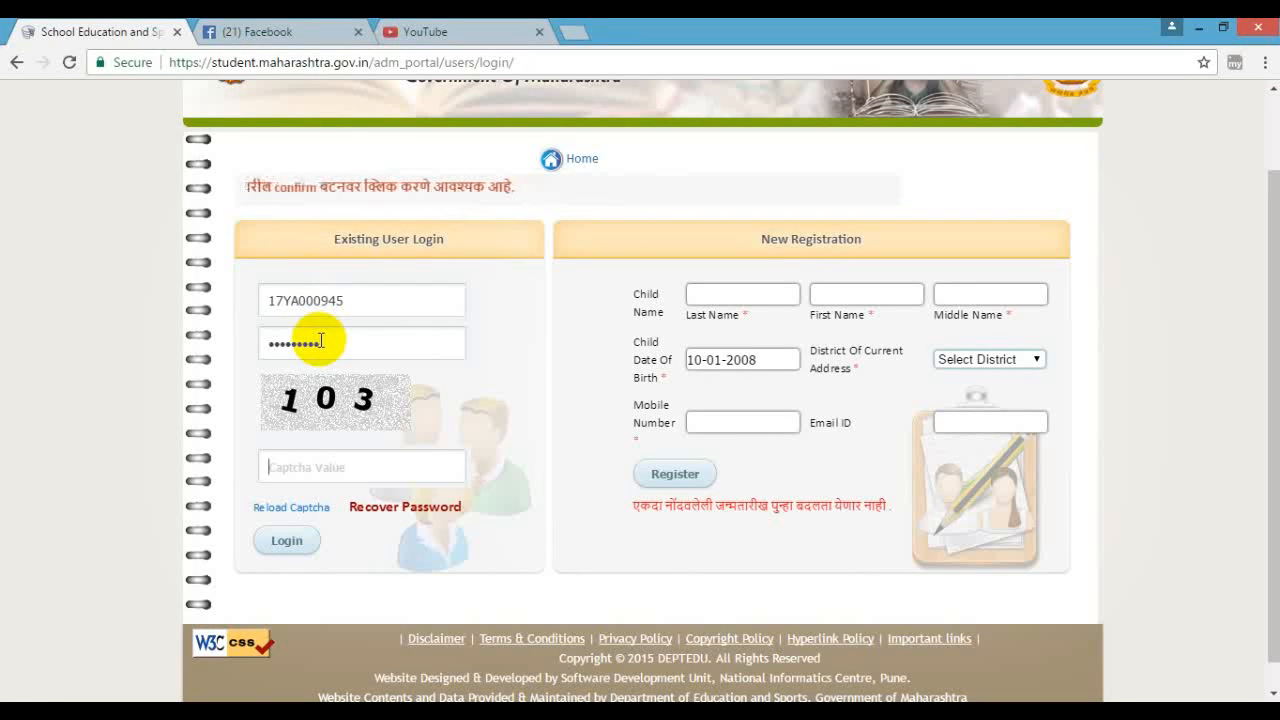
text(103)
click(288, 540)
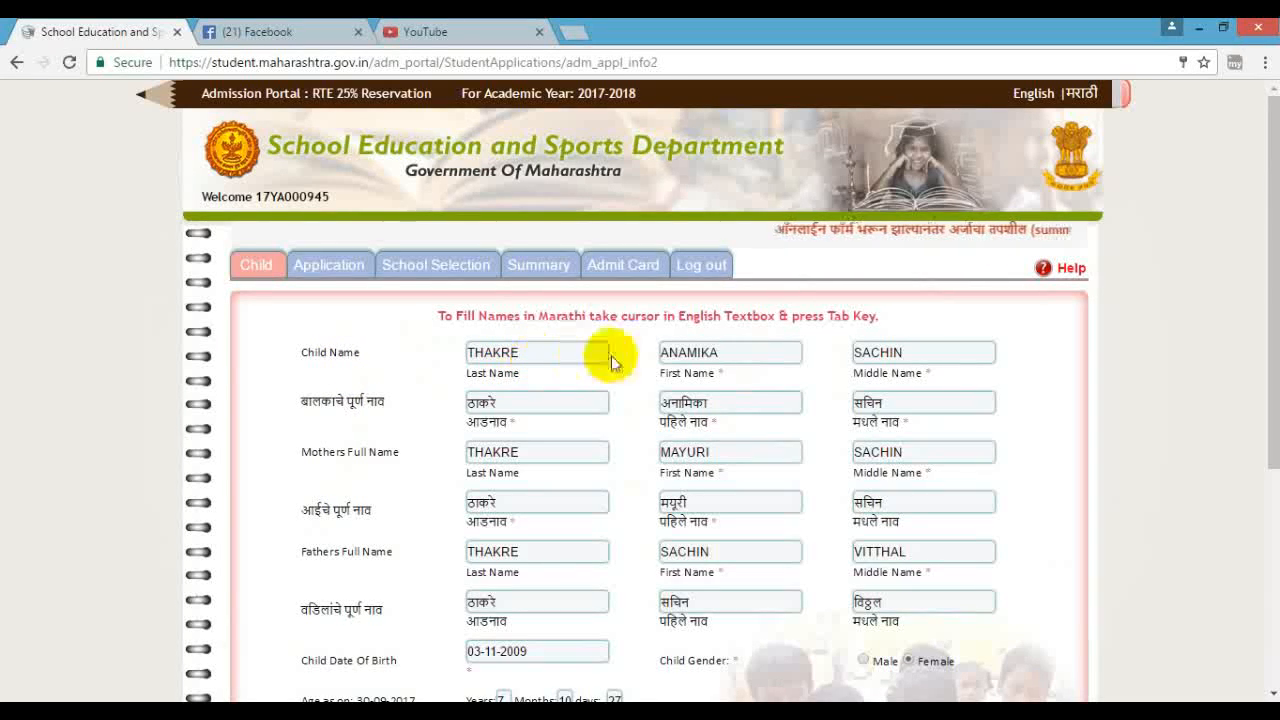
click(766, 354)
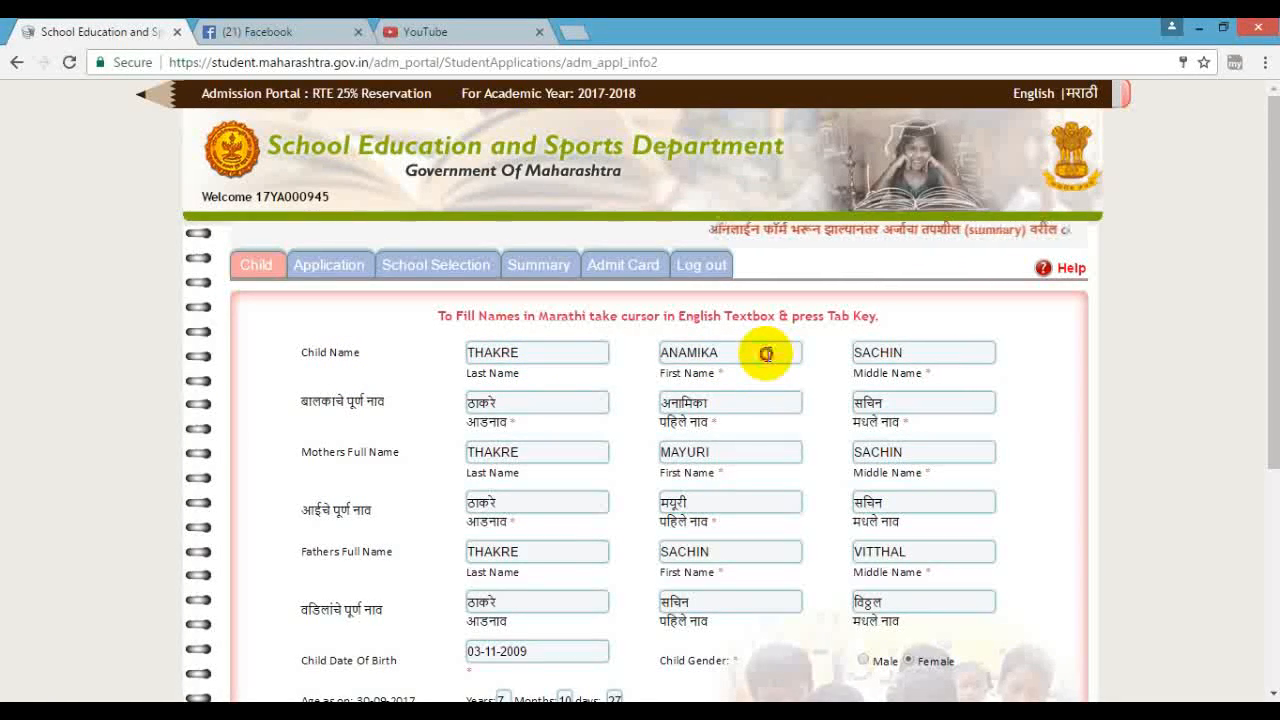
click(923, 349)
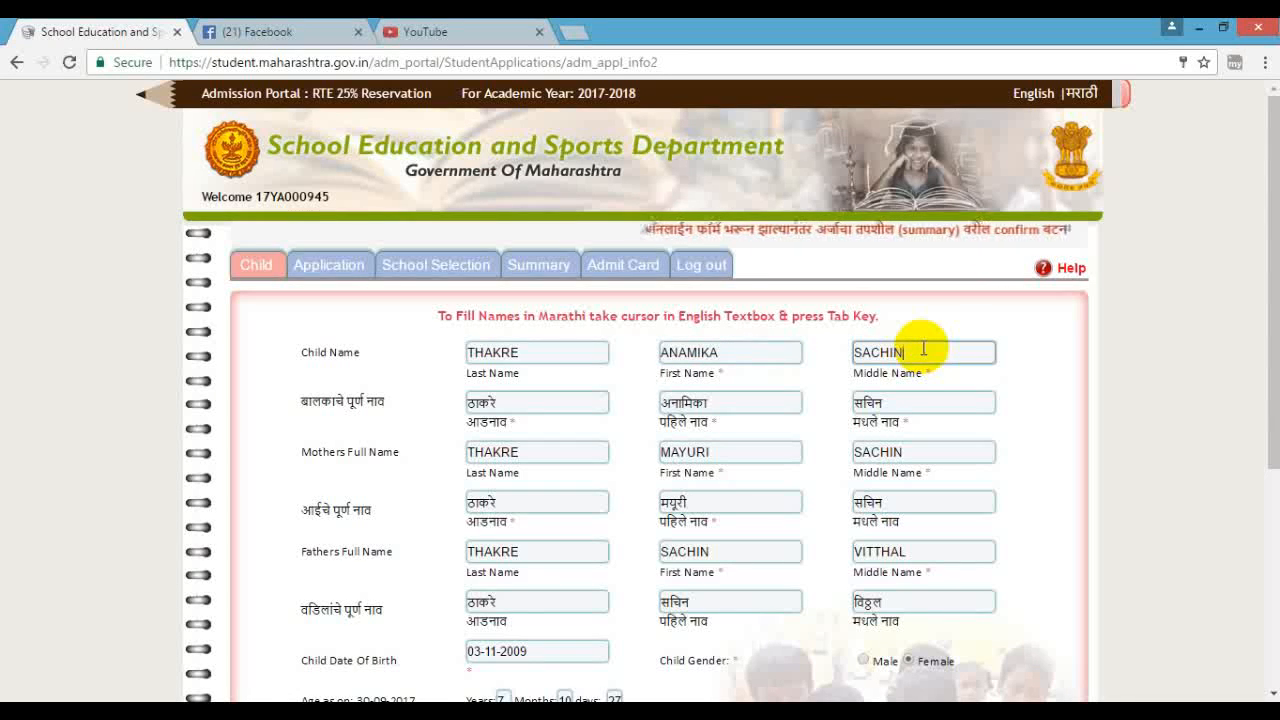
click(560, 352)
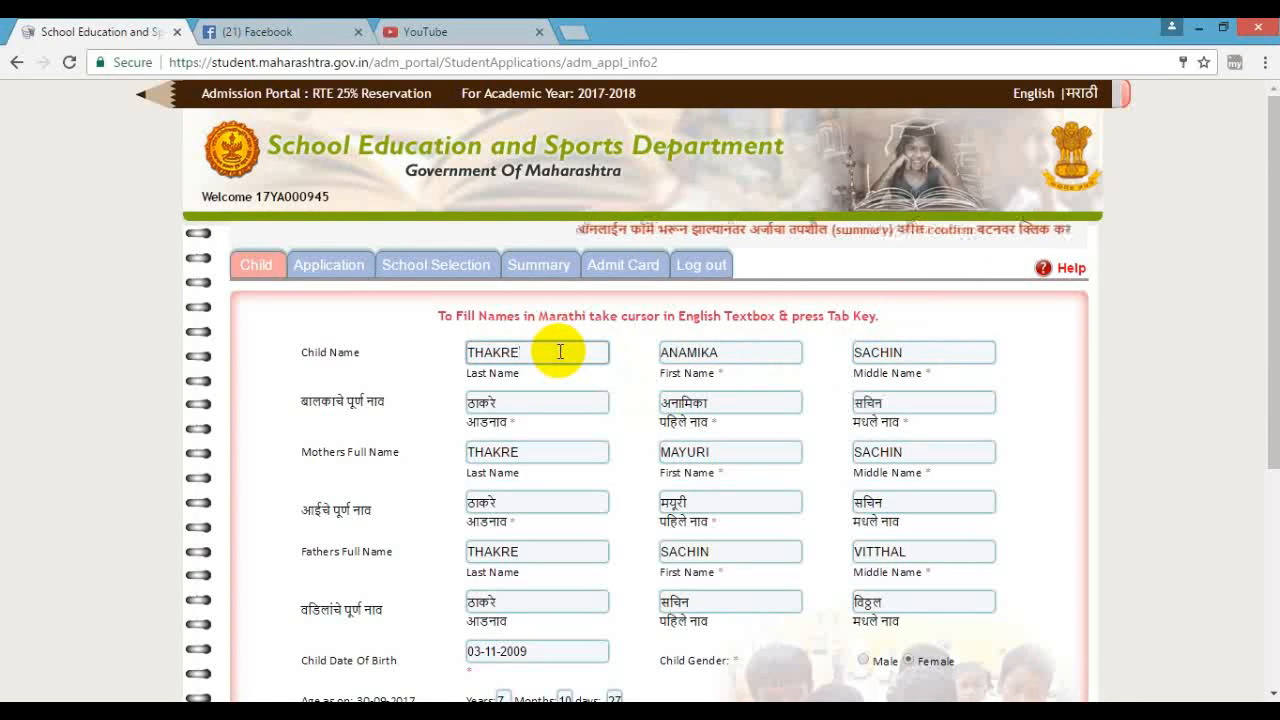
key(Tab)
key(Tab)
key(Tab)
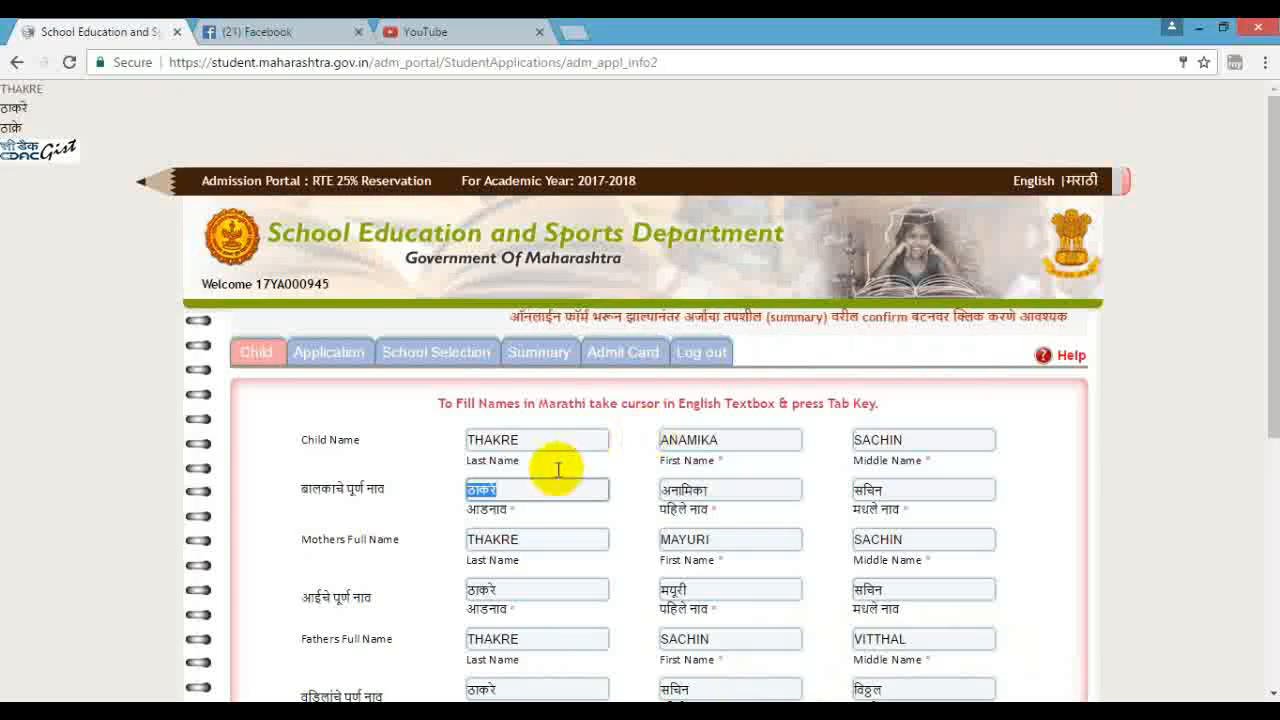
scroll(855, 495, down, 1)
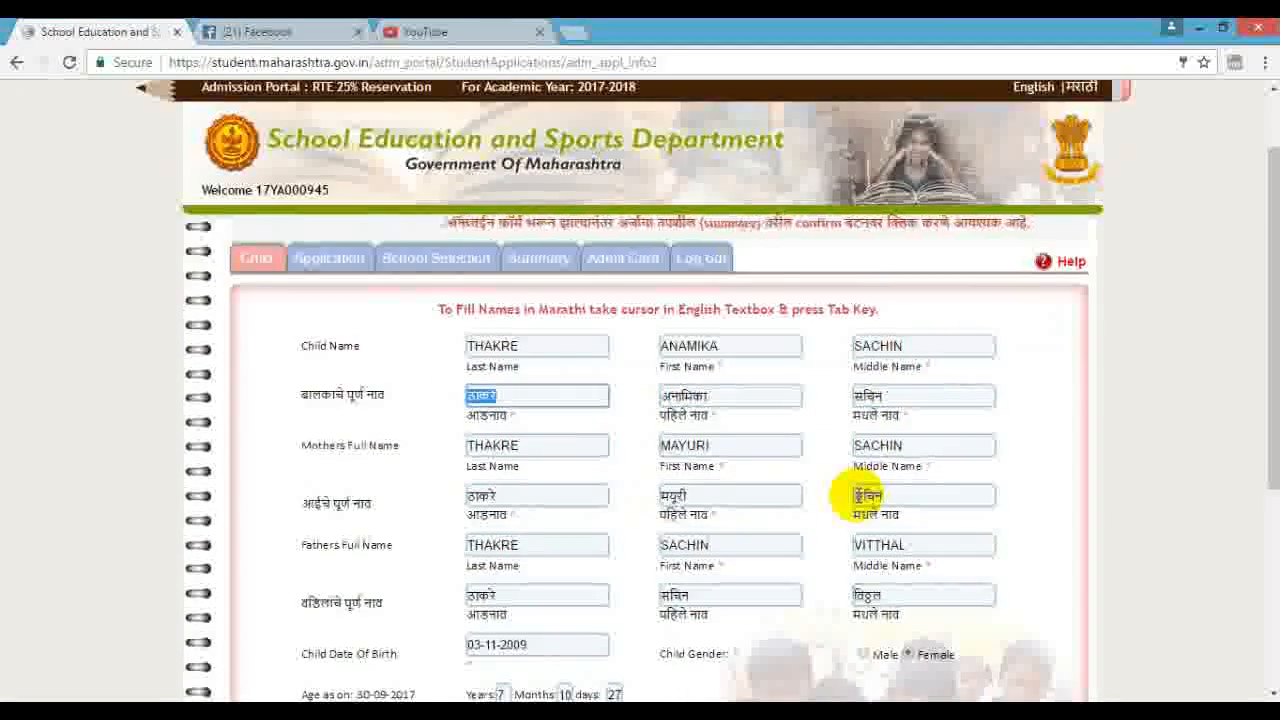
scroll(855, 495, down, 2)
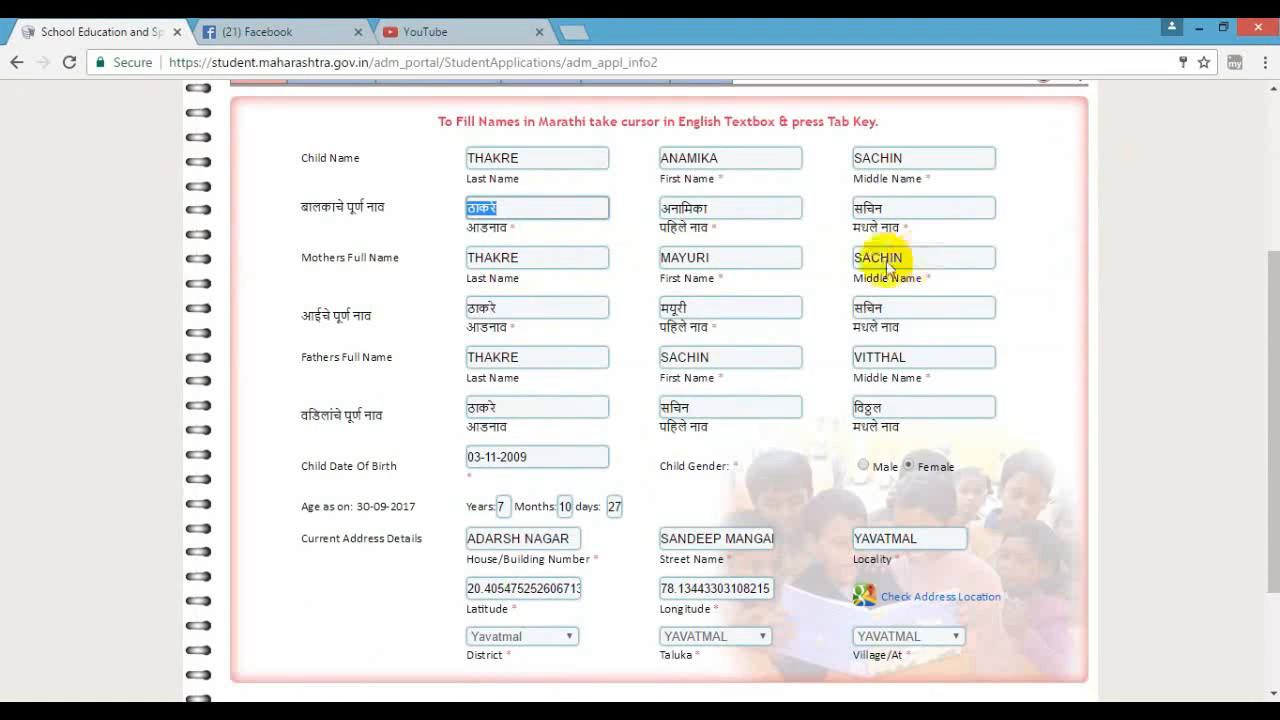
click(597, 253)
key(Tab)
key(Tab)
key(Tab)
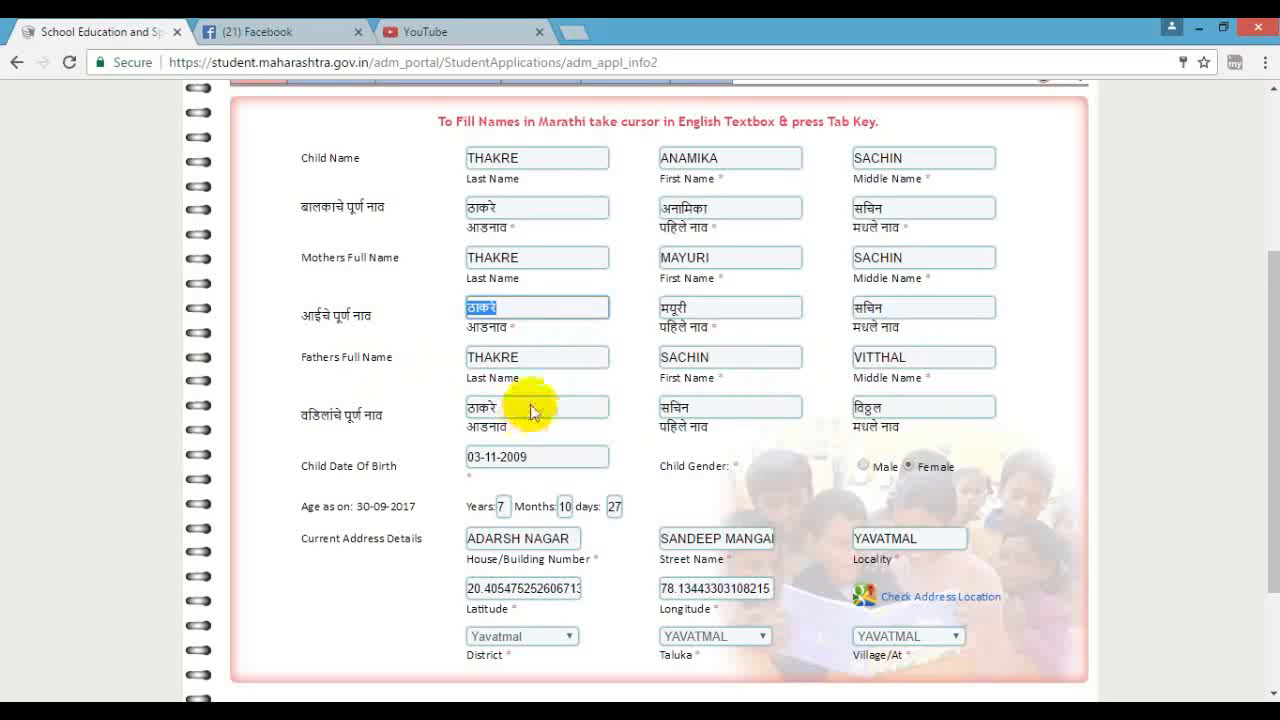
click(566, 356)
key(Tab)
key(Tab)
key(Tab)
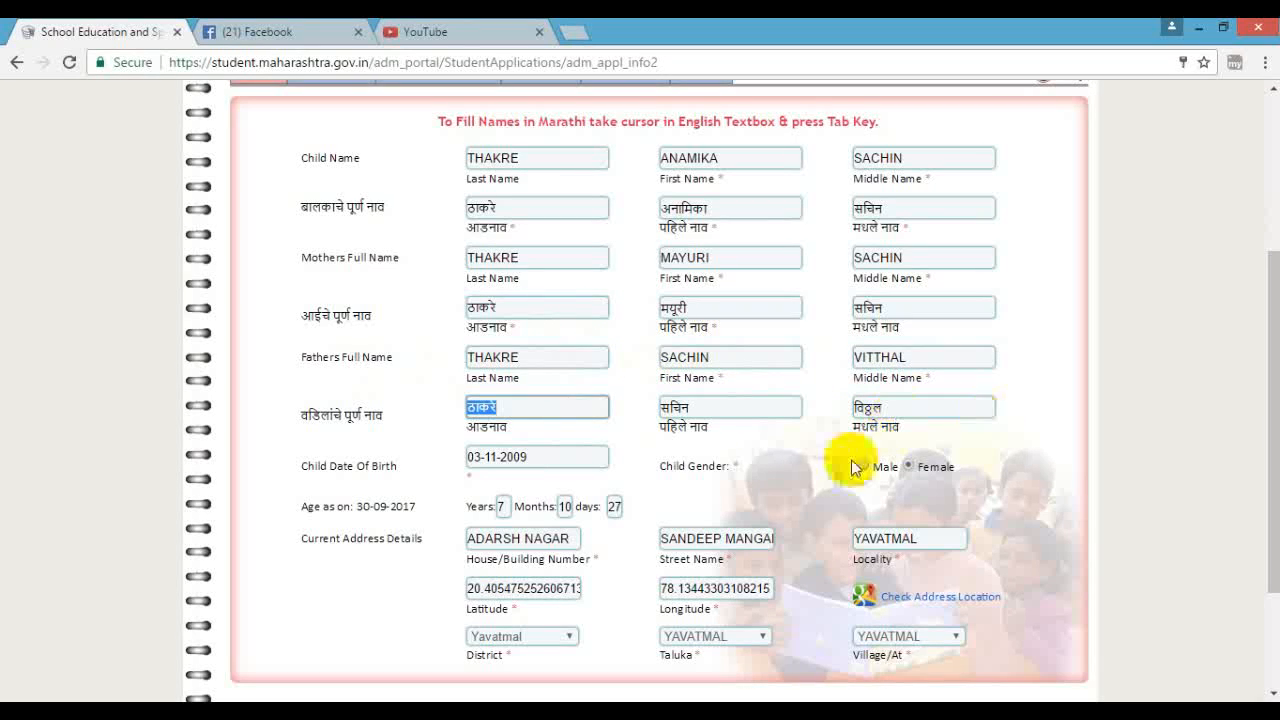
scroll(683, 480, down, 1)
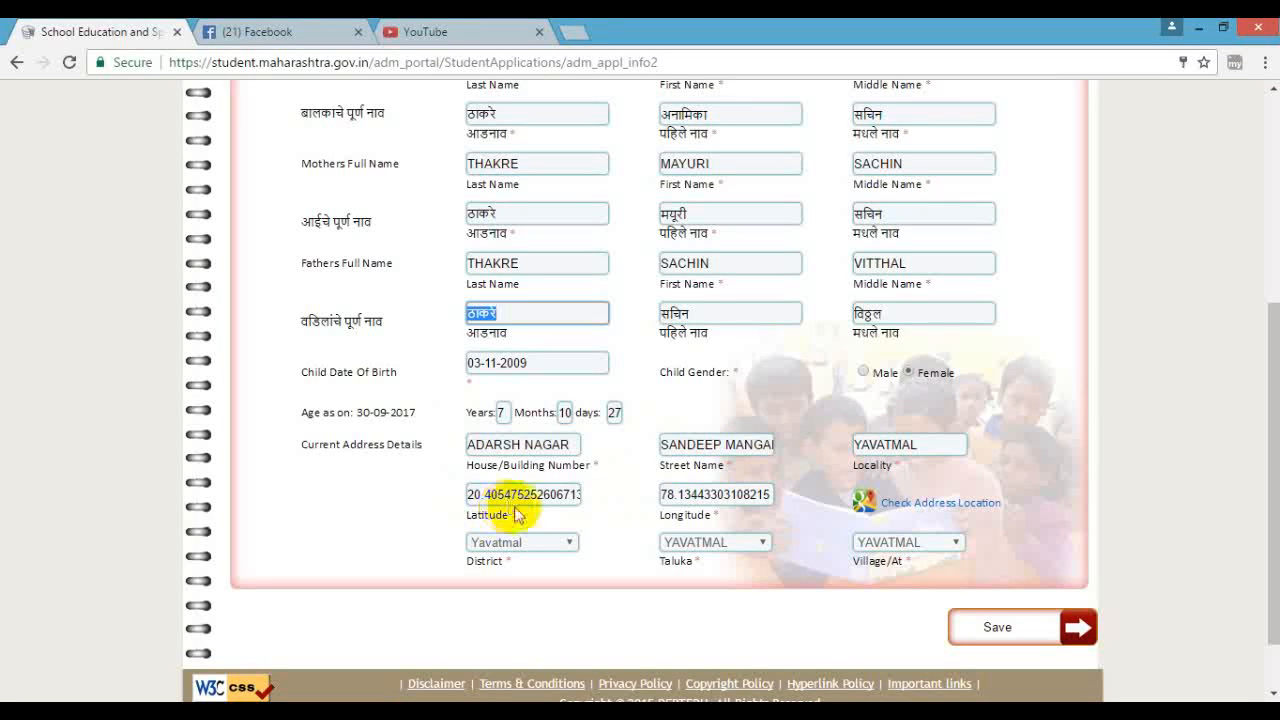
- Open the map location picker and zoom the satellite view into Yavatmal
click(918, 505)
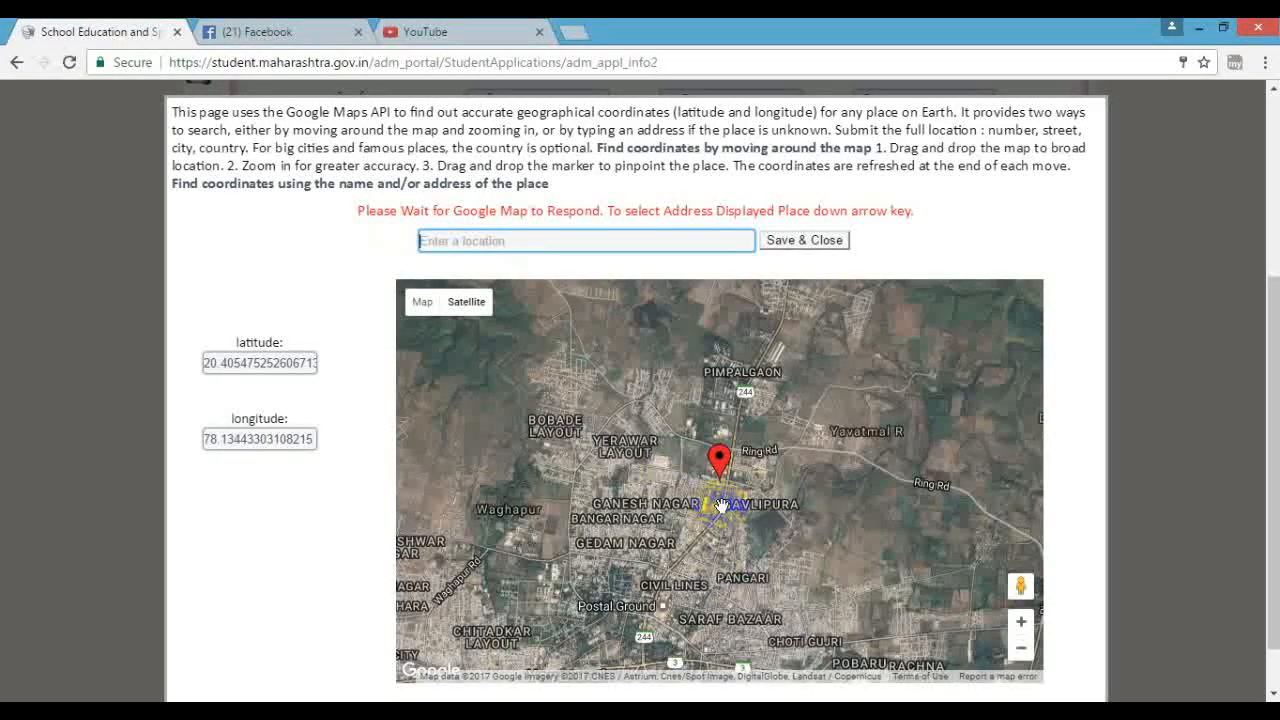
scroll(724, 500, down, 2)
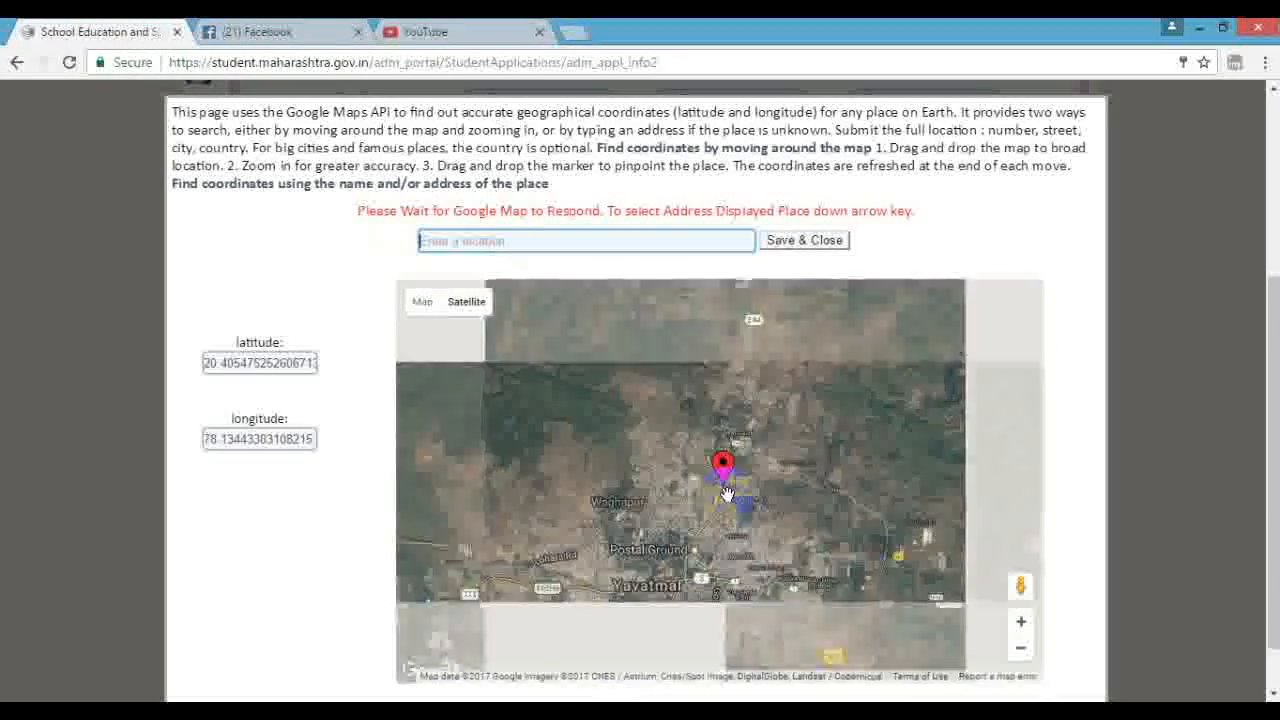
scroll(727, 494, down, 2)
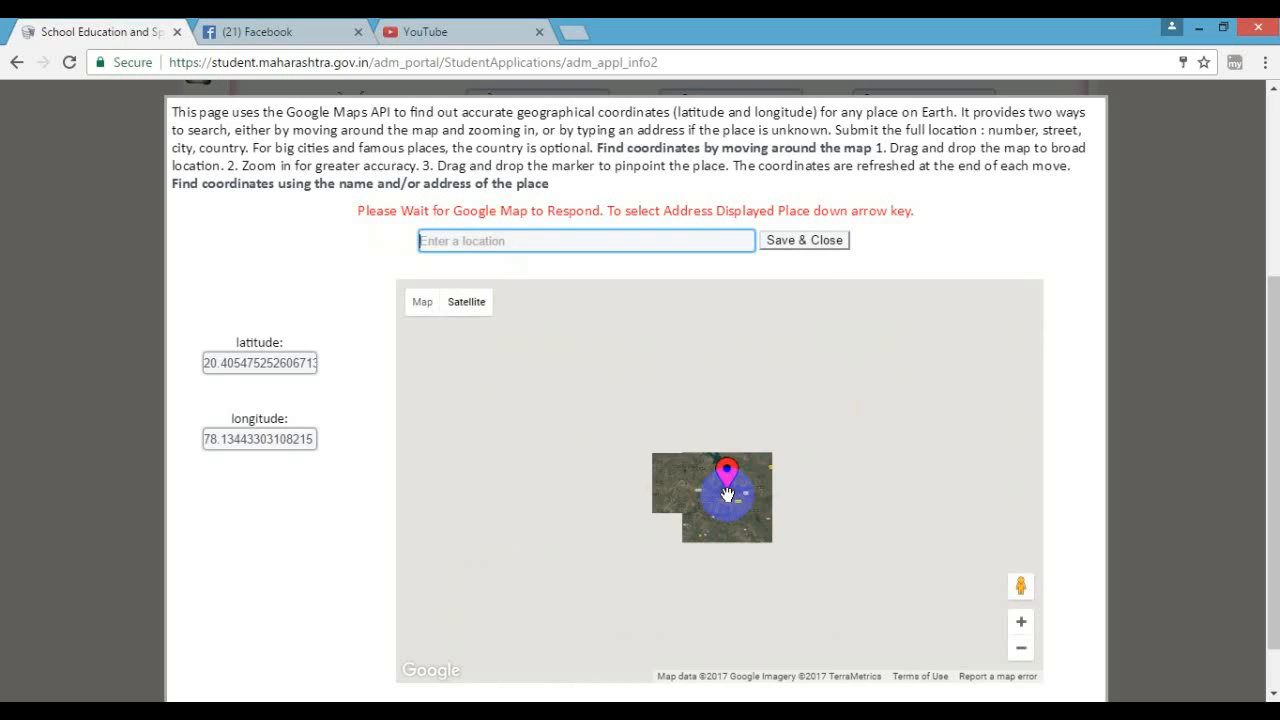
scroll(754, 531, down, 1)
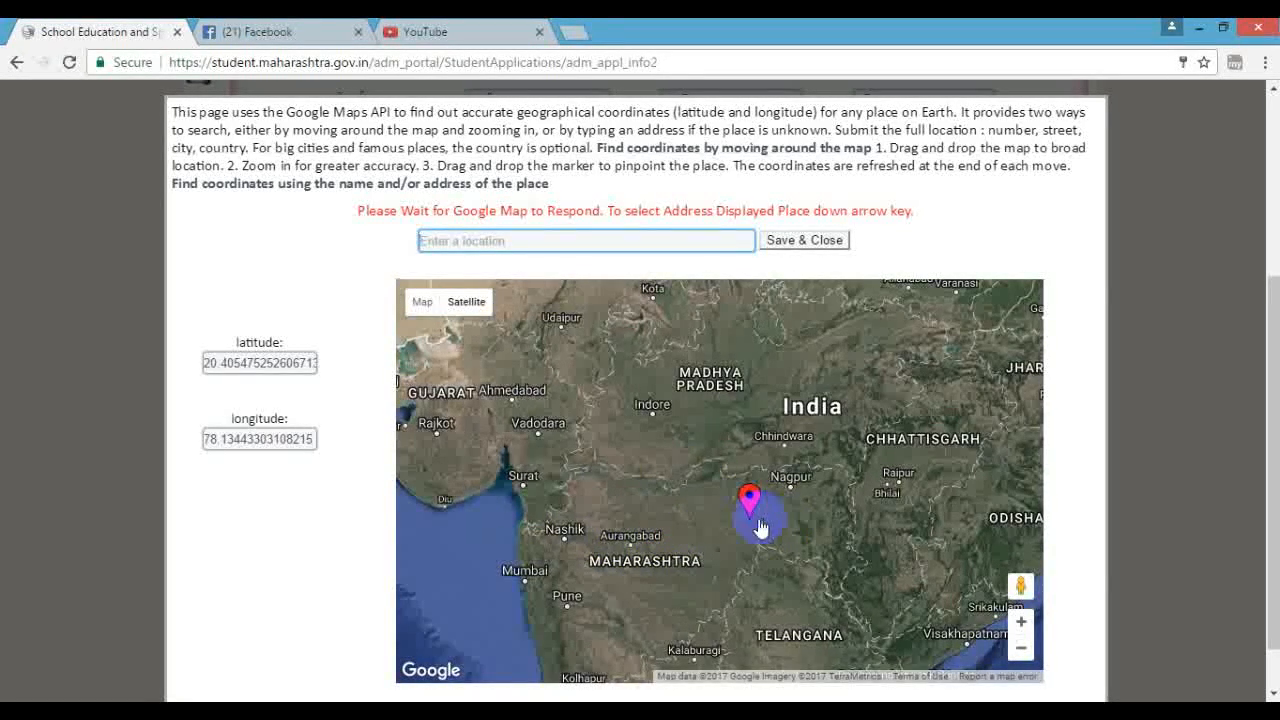
scroll(752, 523, up, 2)
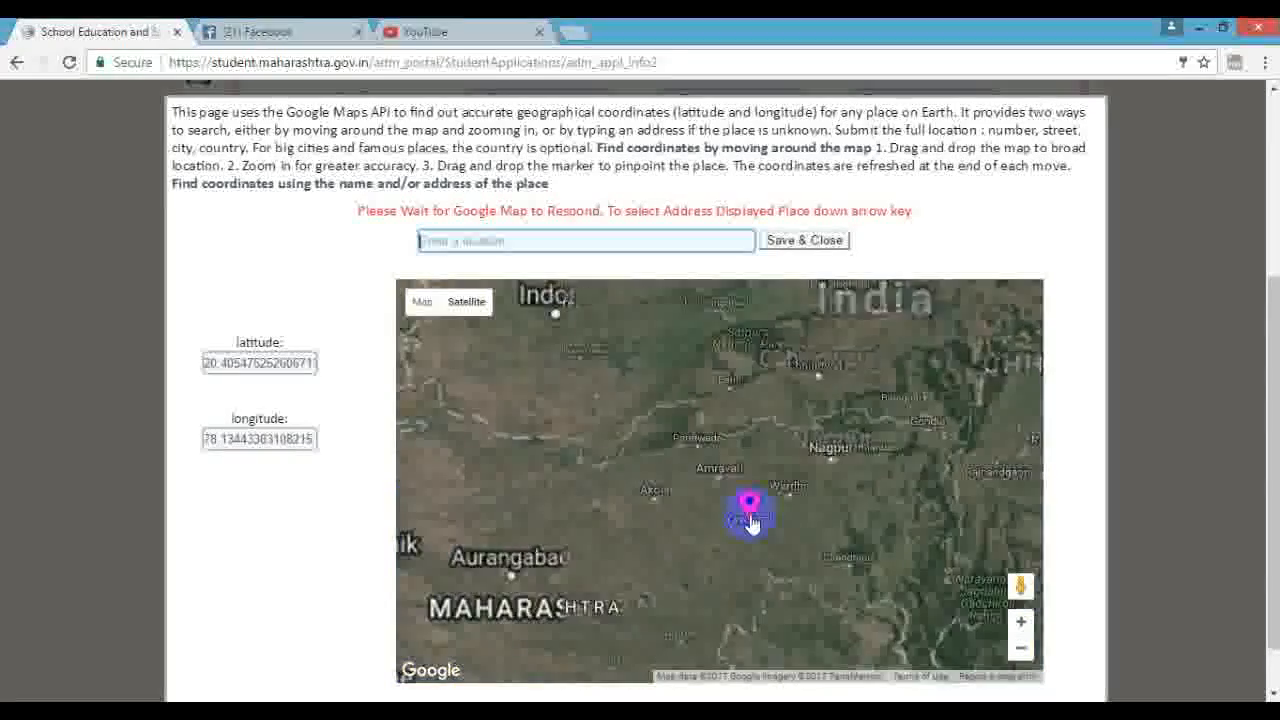
scroll(757, 540, up, 2)
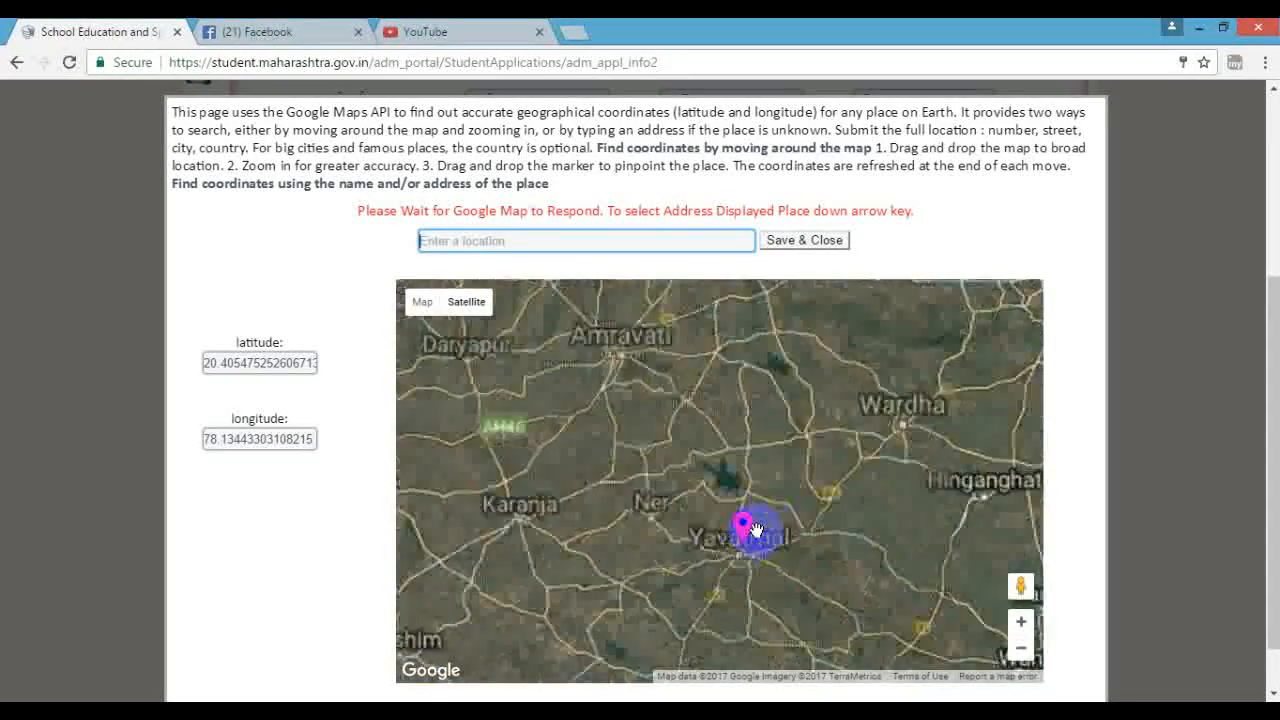
scroll(735, 598, up, 1)
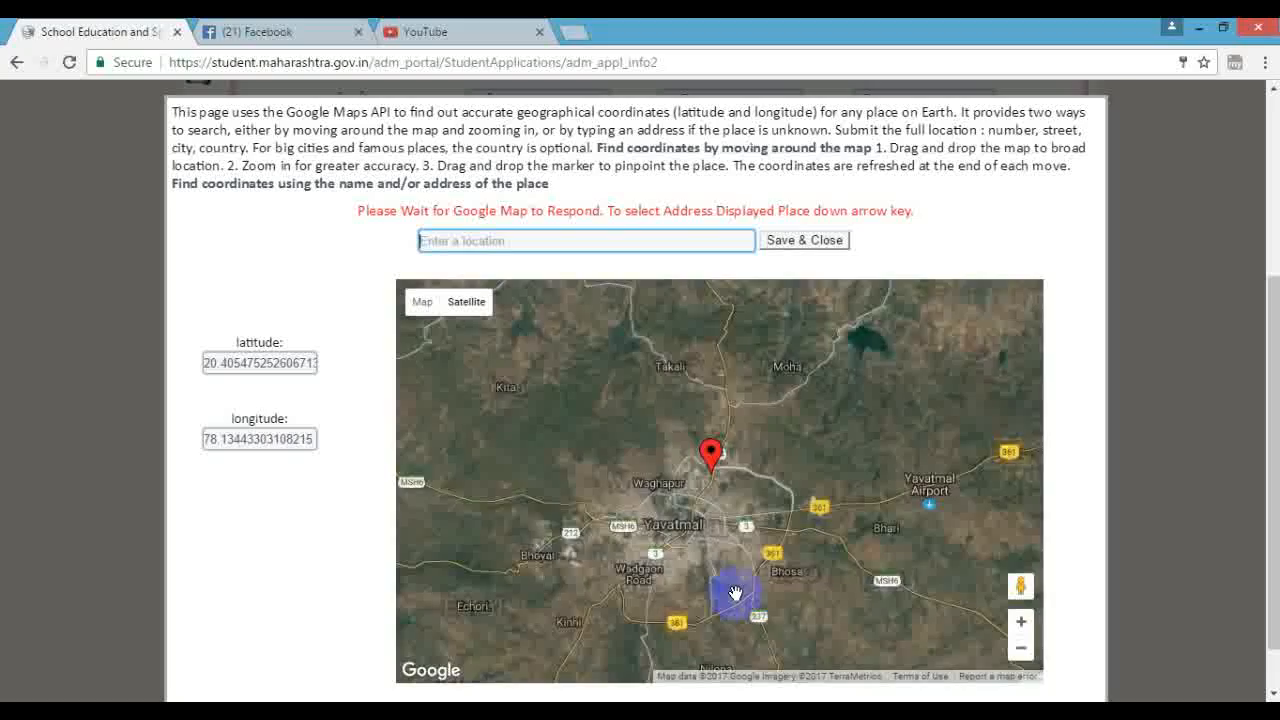
scroll(735, 587, up, 1)
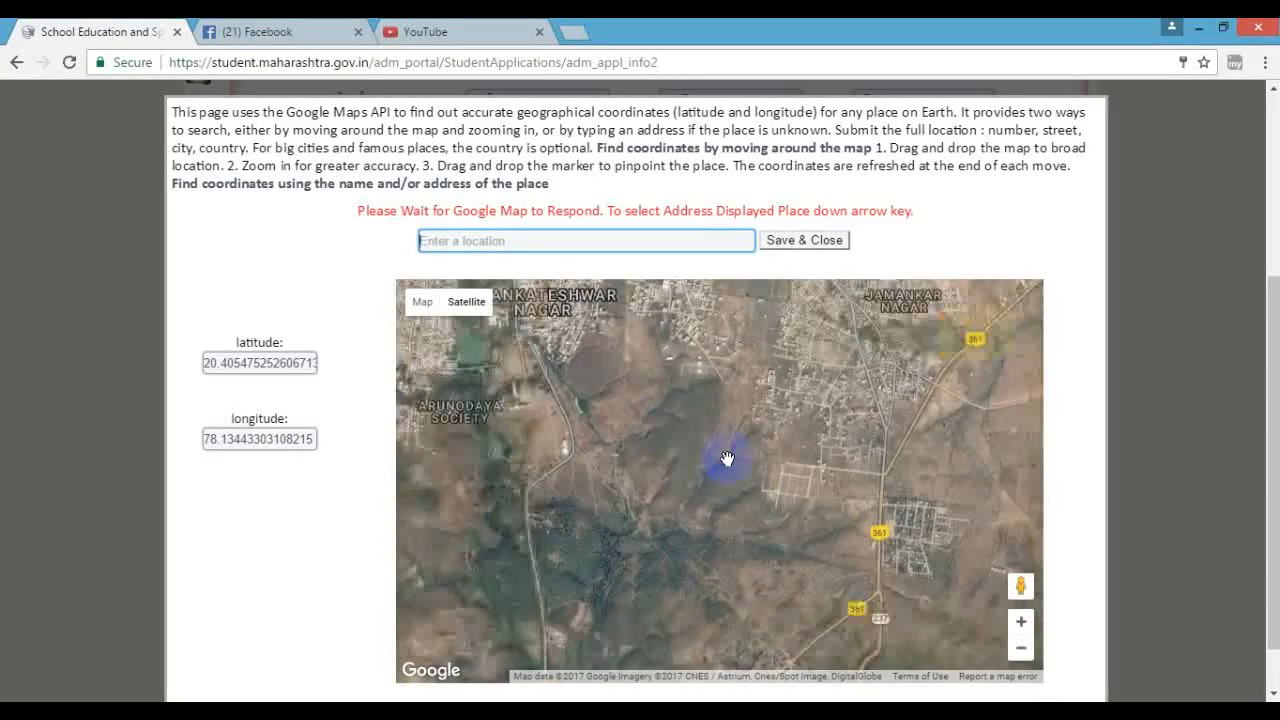
scroll(727, 461, down, 2)
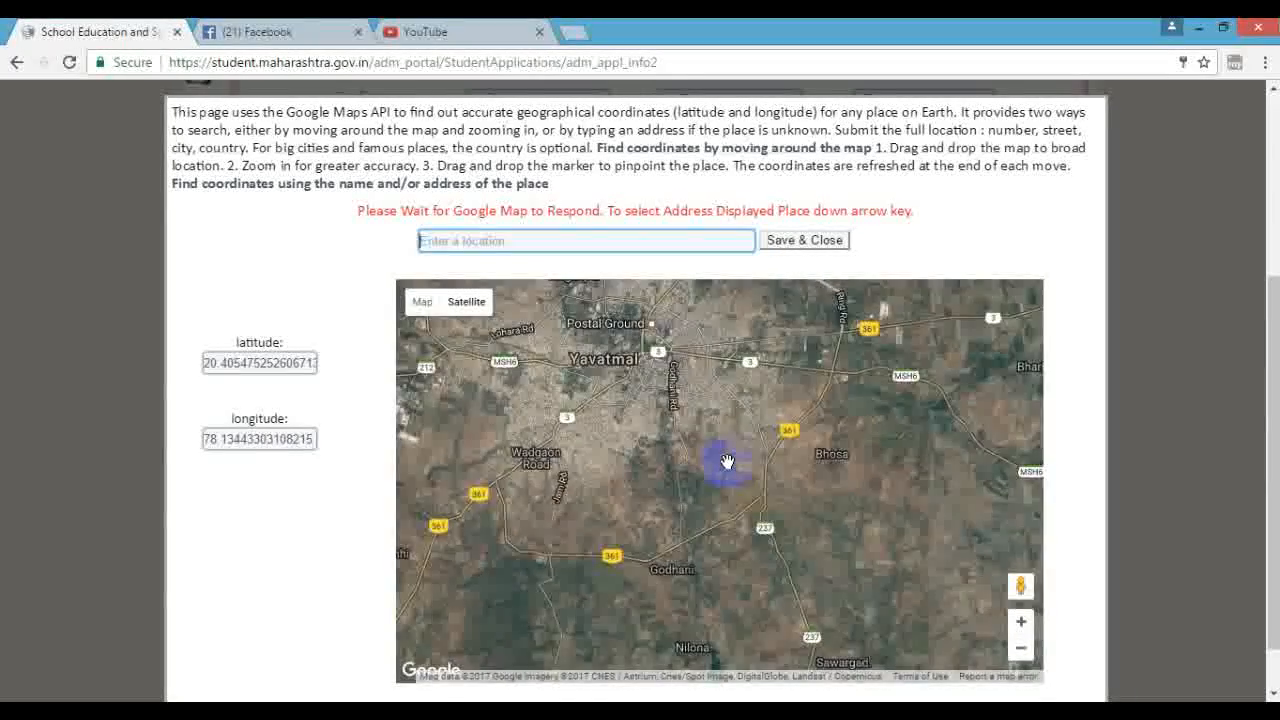
scroll(712, 355, up, 2)
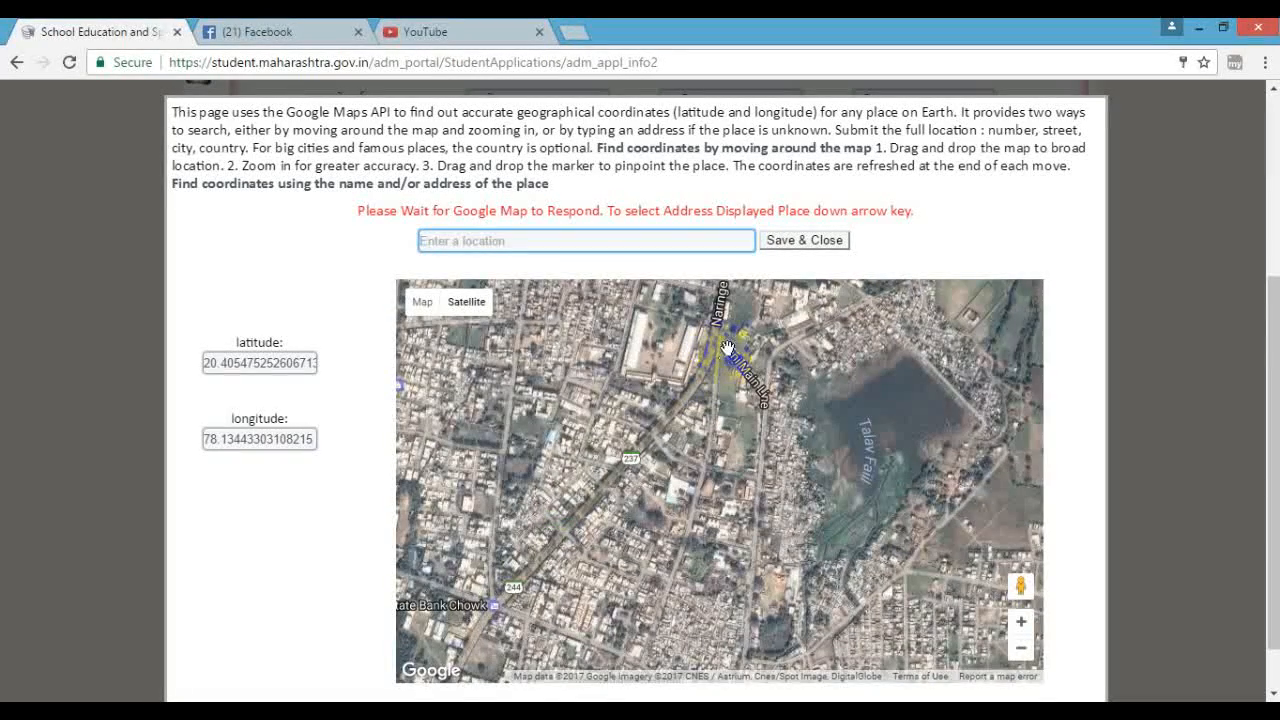
- Pan to Cotton Market and drag the location marker onto it
drag(718, 365, 740, 503)
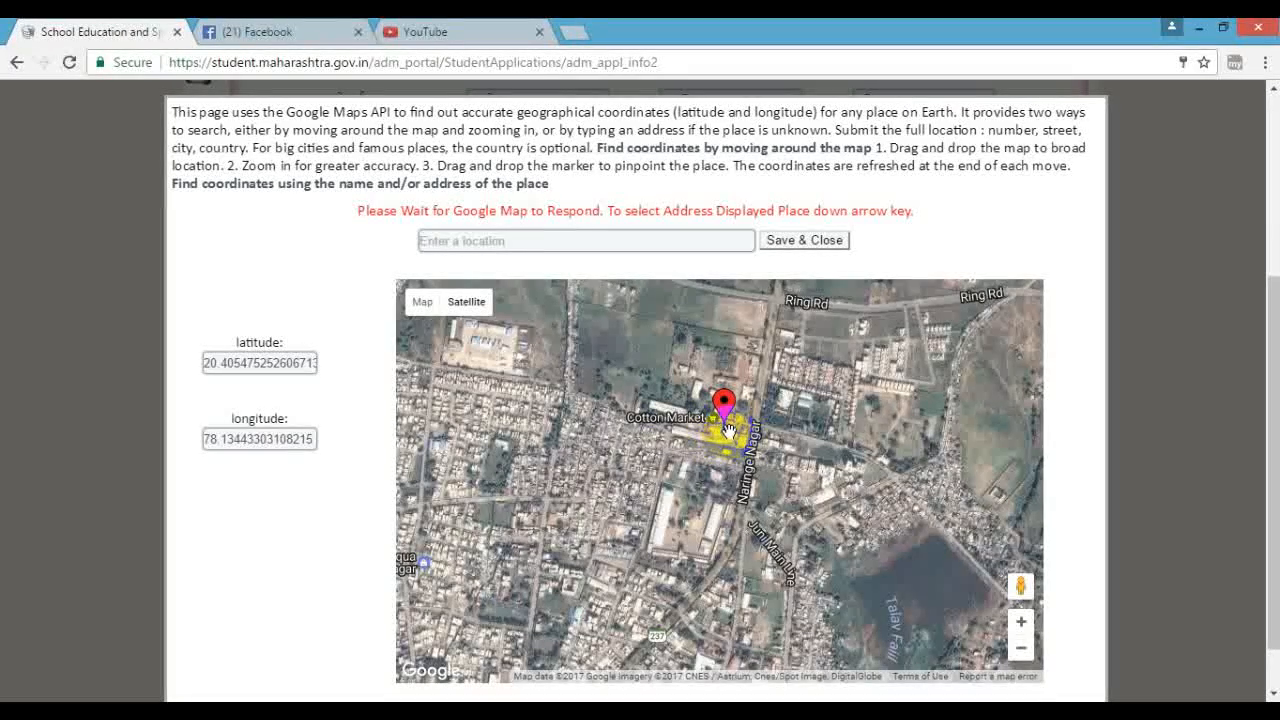
scroll(722, 427, up, 1)
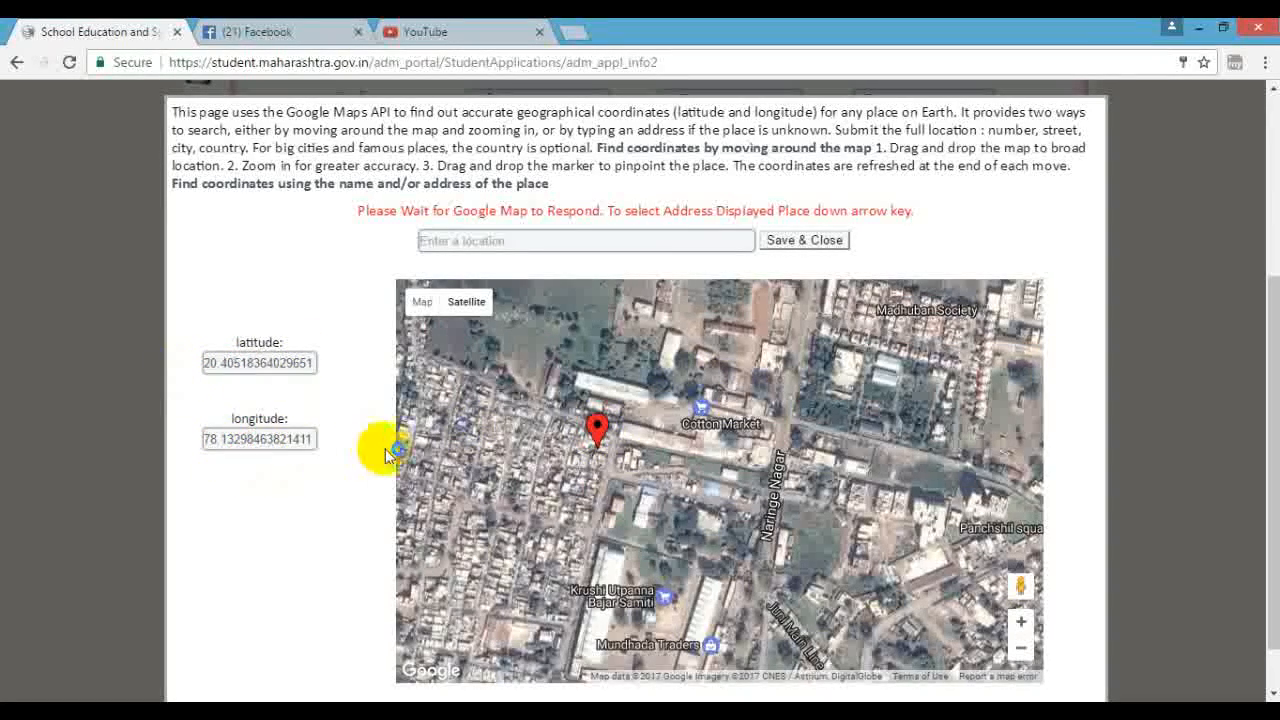
drag(602, 435, 726, 436)
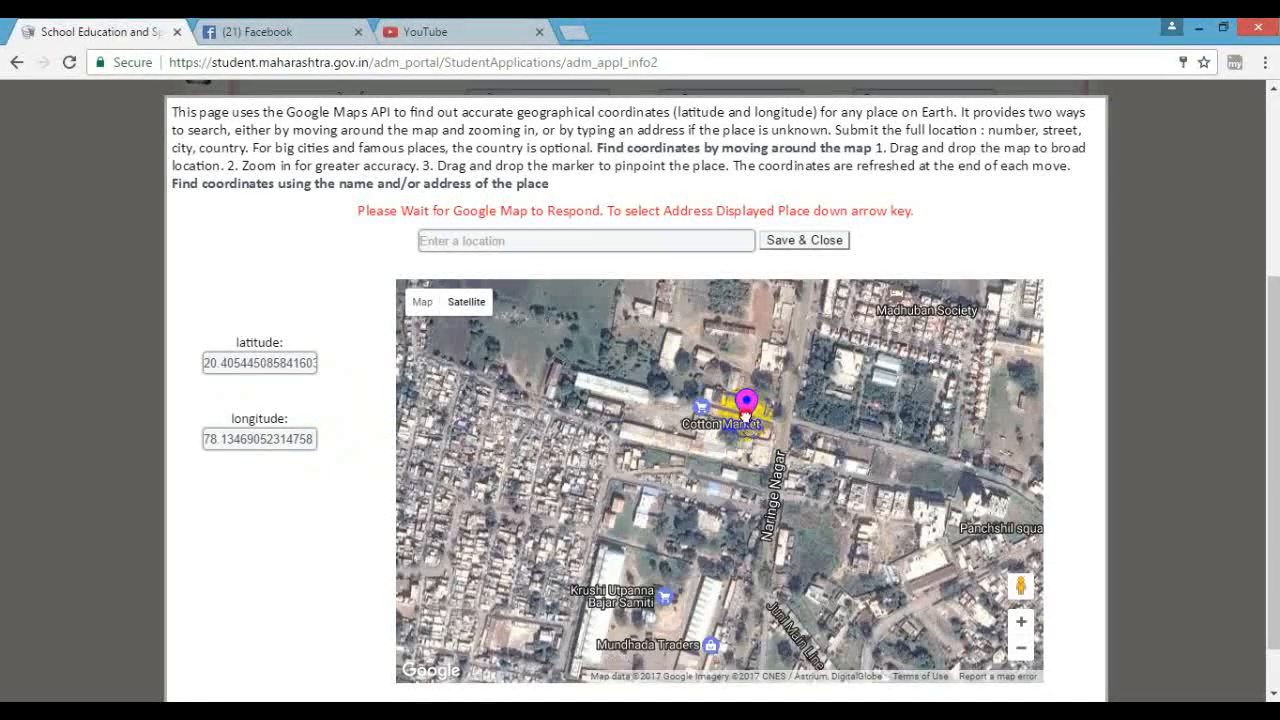
- Save the Cotton Market coordinates, accept the confirmation, and save the child details
click(786, 248)
click(790, 249)
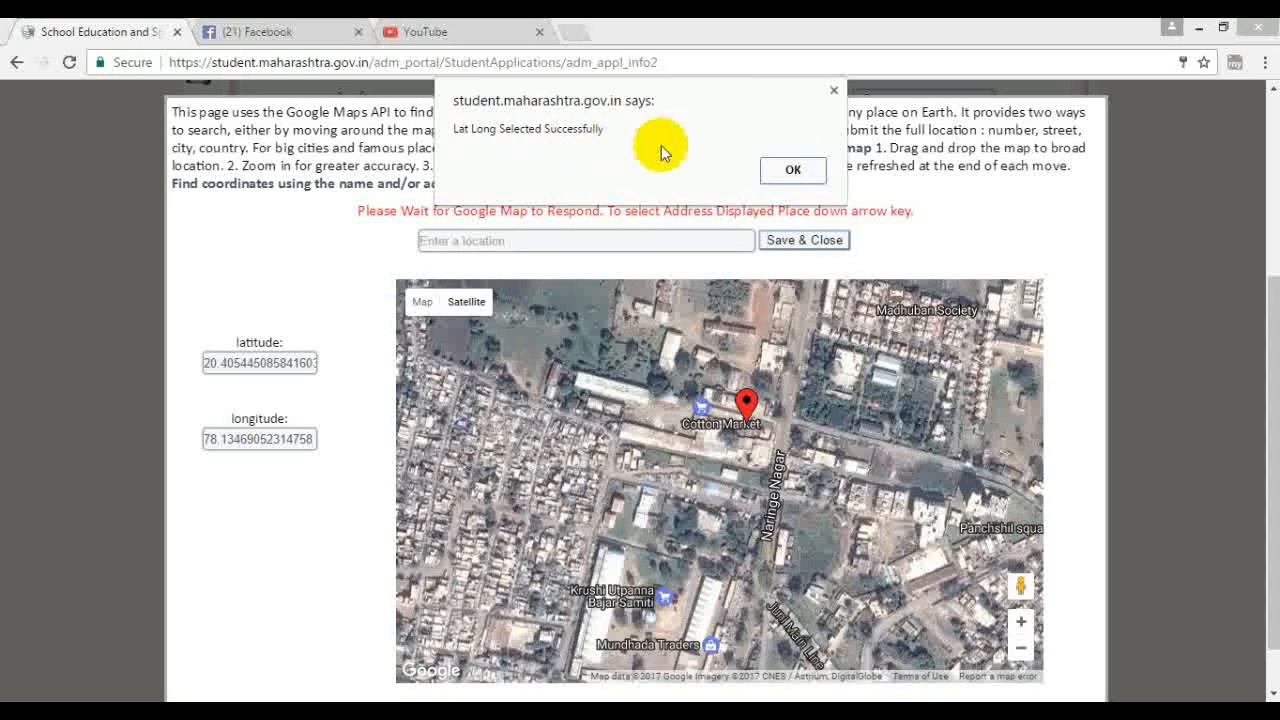
click(795, 170)
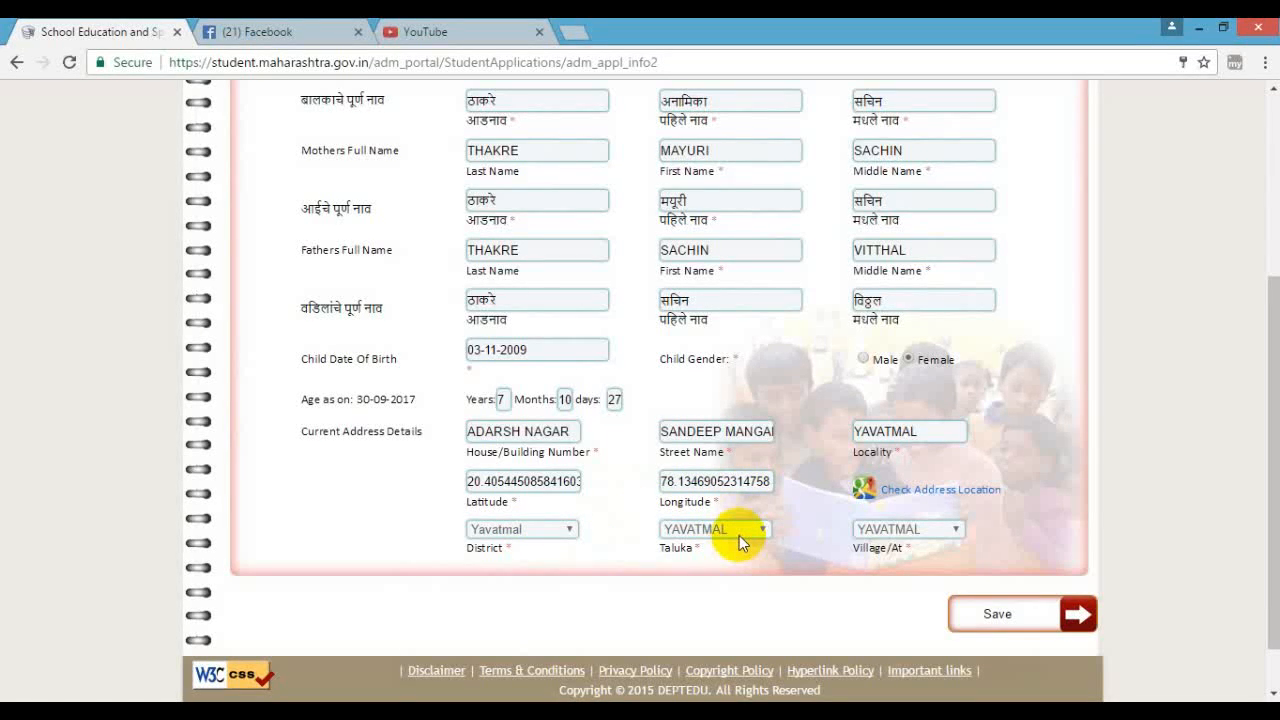
click(1049, 622)
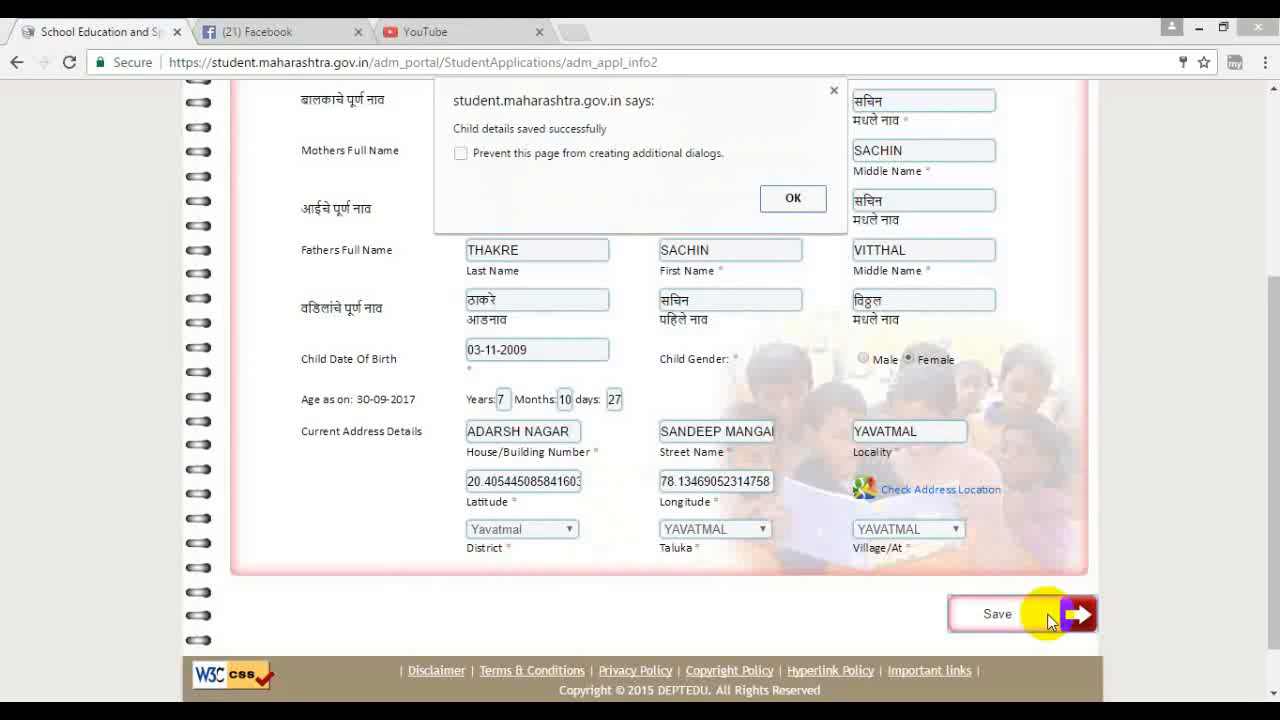
click(793, 199)
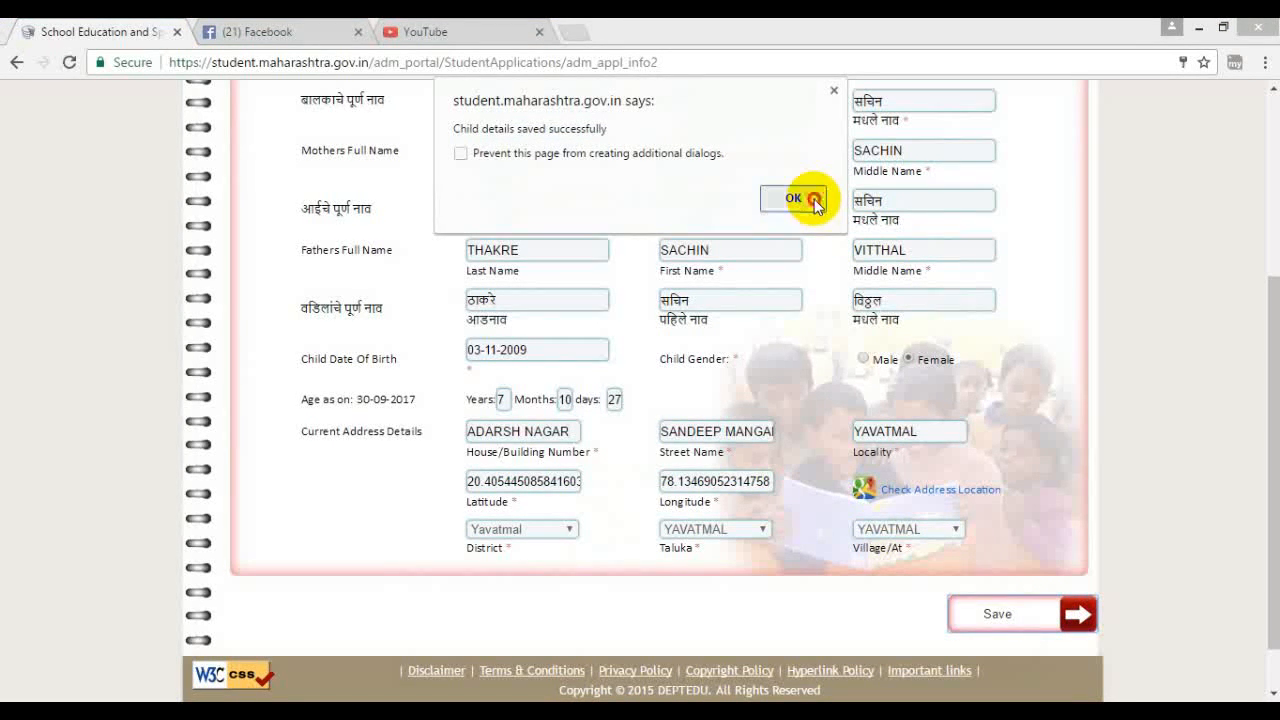
scroll(803, 365, up, 3)
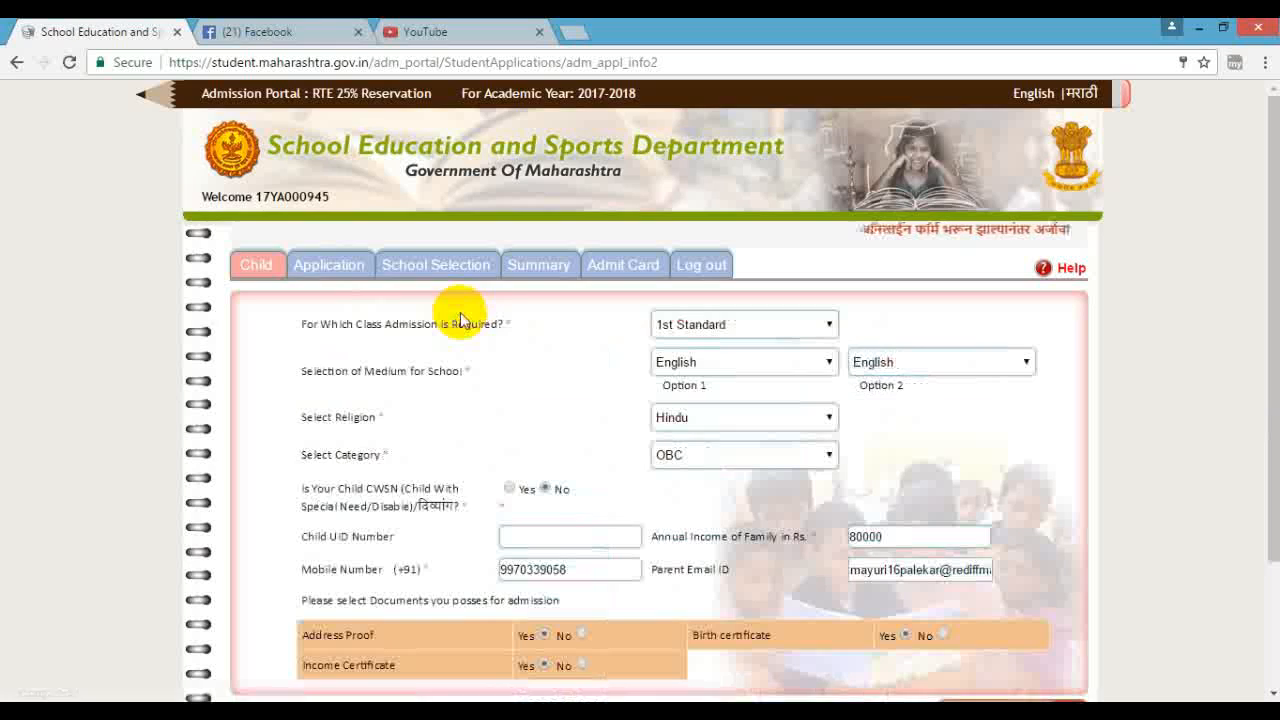
- Choose 1st Standard for class, English for Medium Options 1 and 2, and Hindu for religion
scroll(457, 306, down, 2)
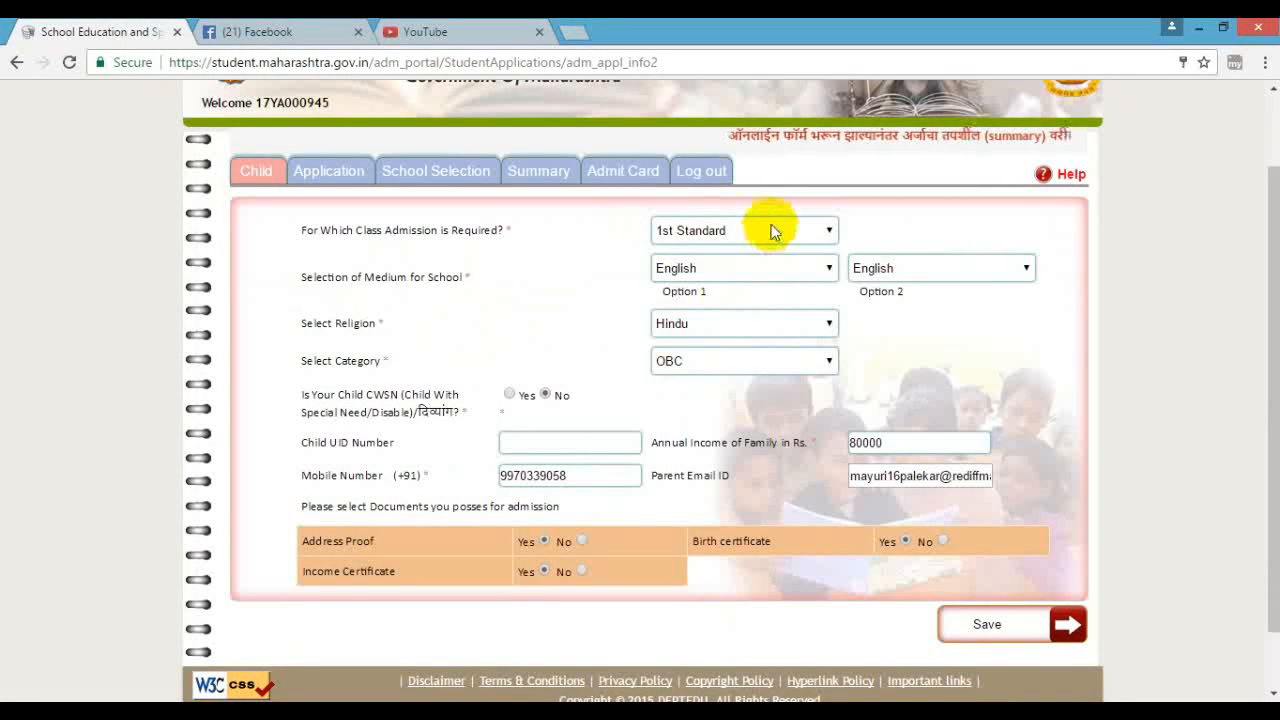
click(825, 236)
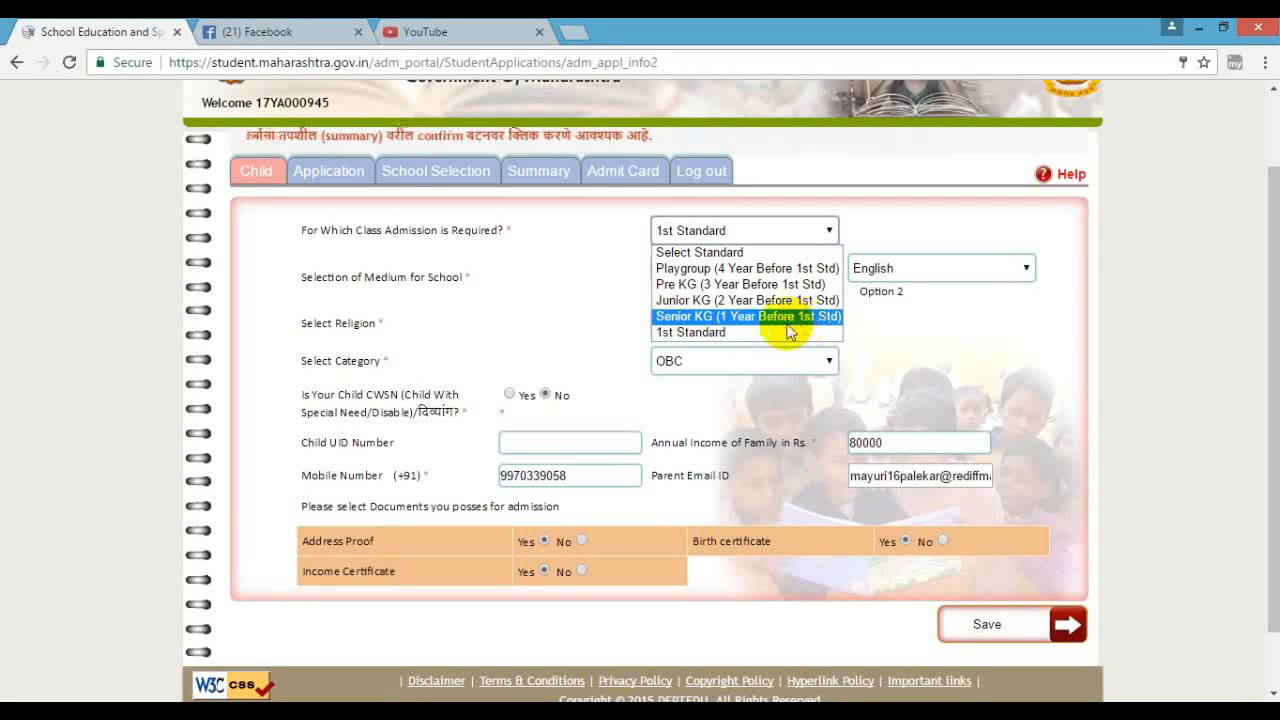
click(702, 334)
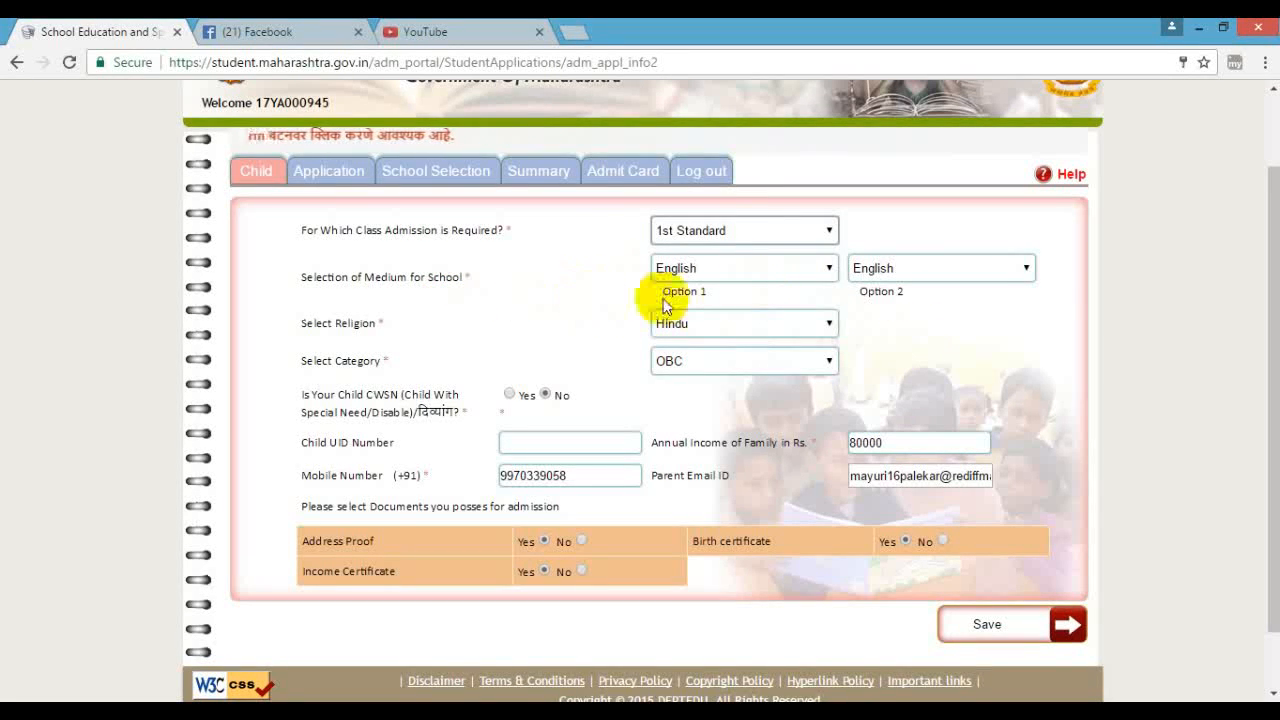
click(825, 273)
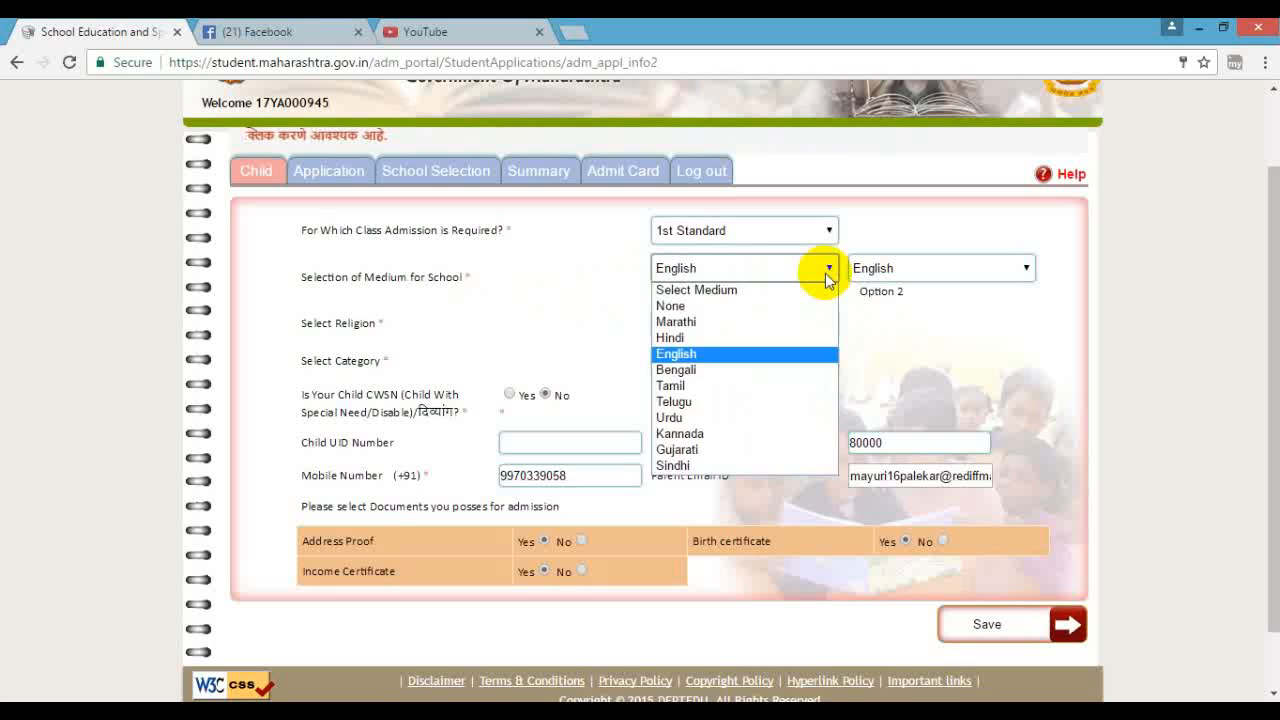
click(731, 357)
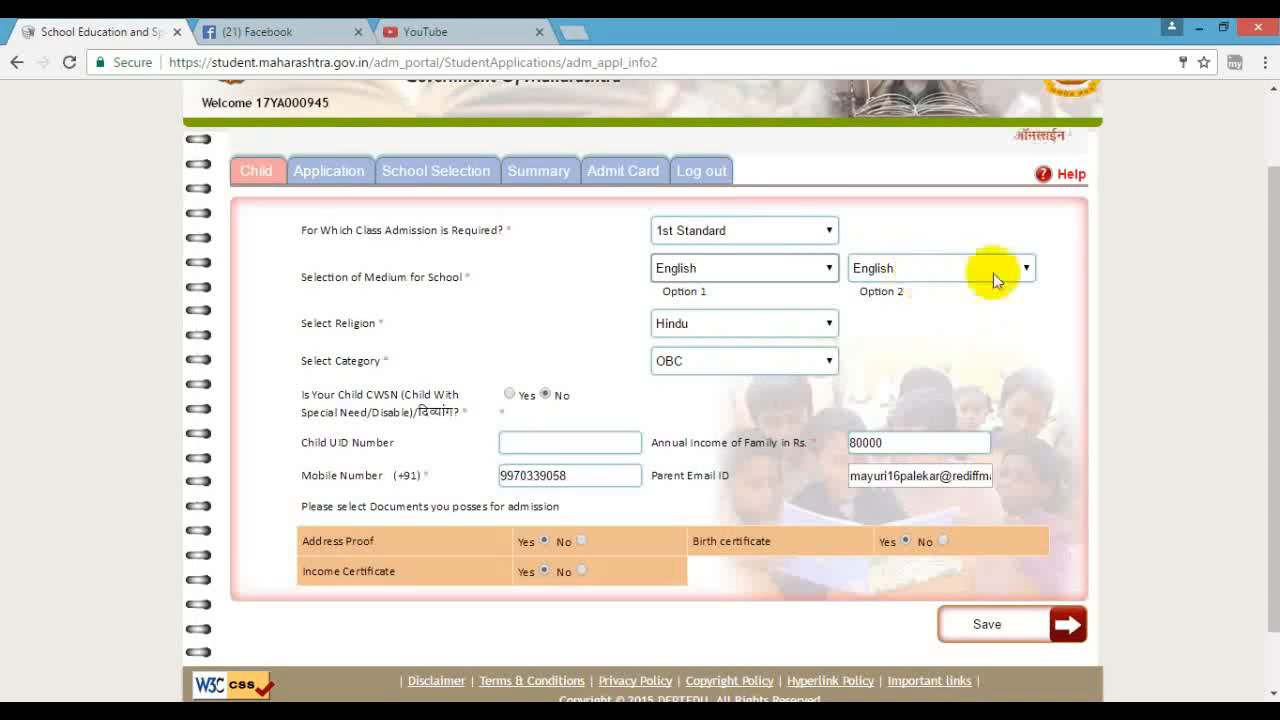
click(965, 277)
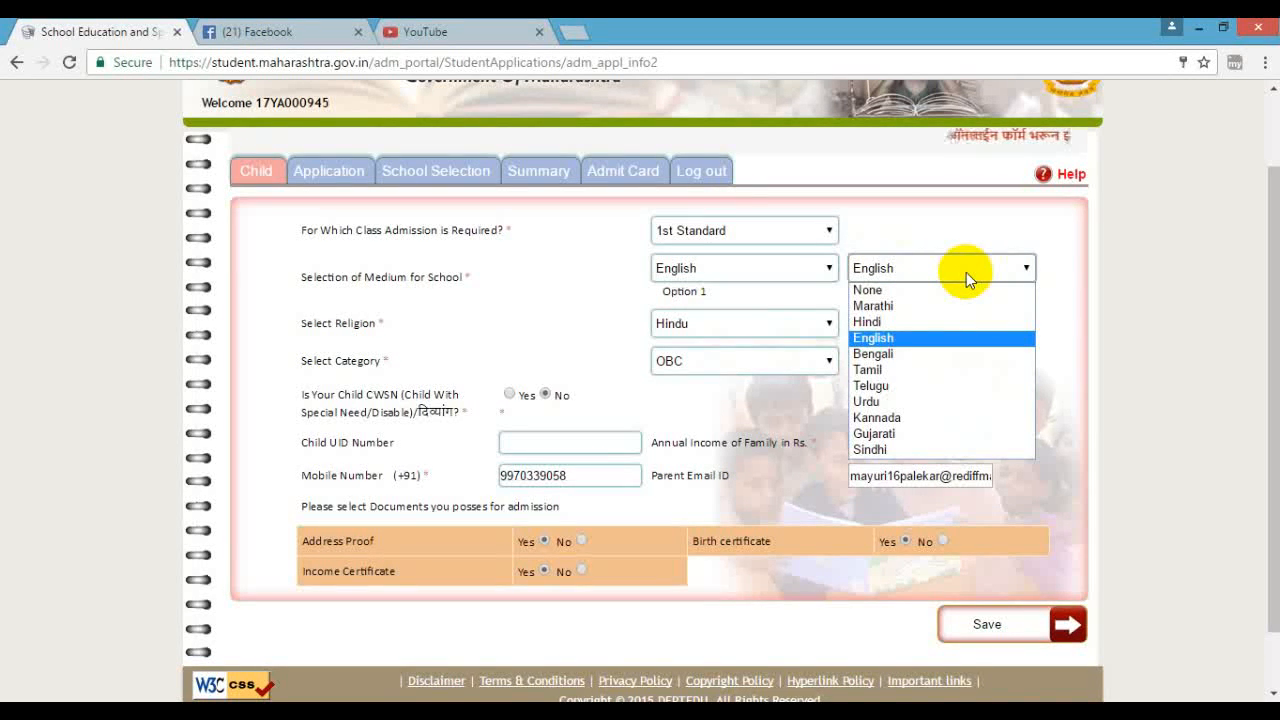
click(913, 339)
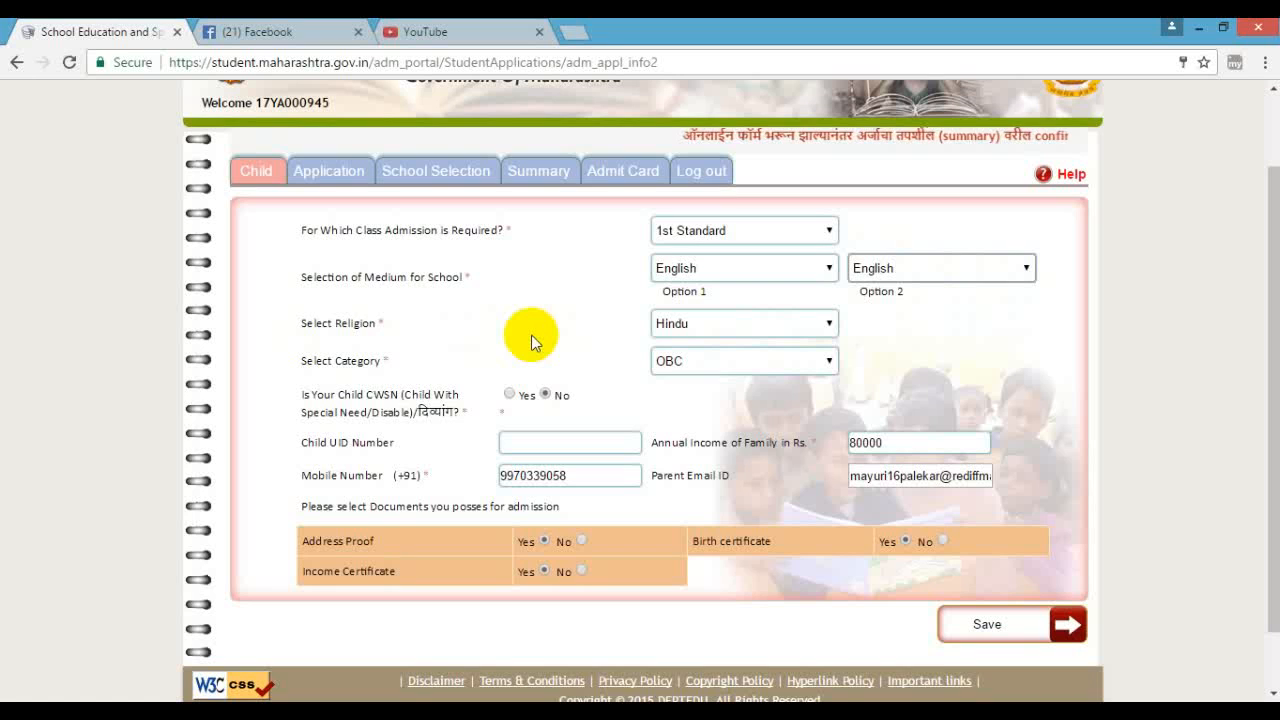
click(830, 324)
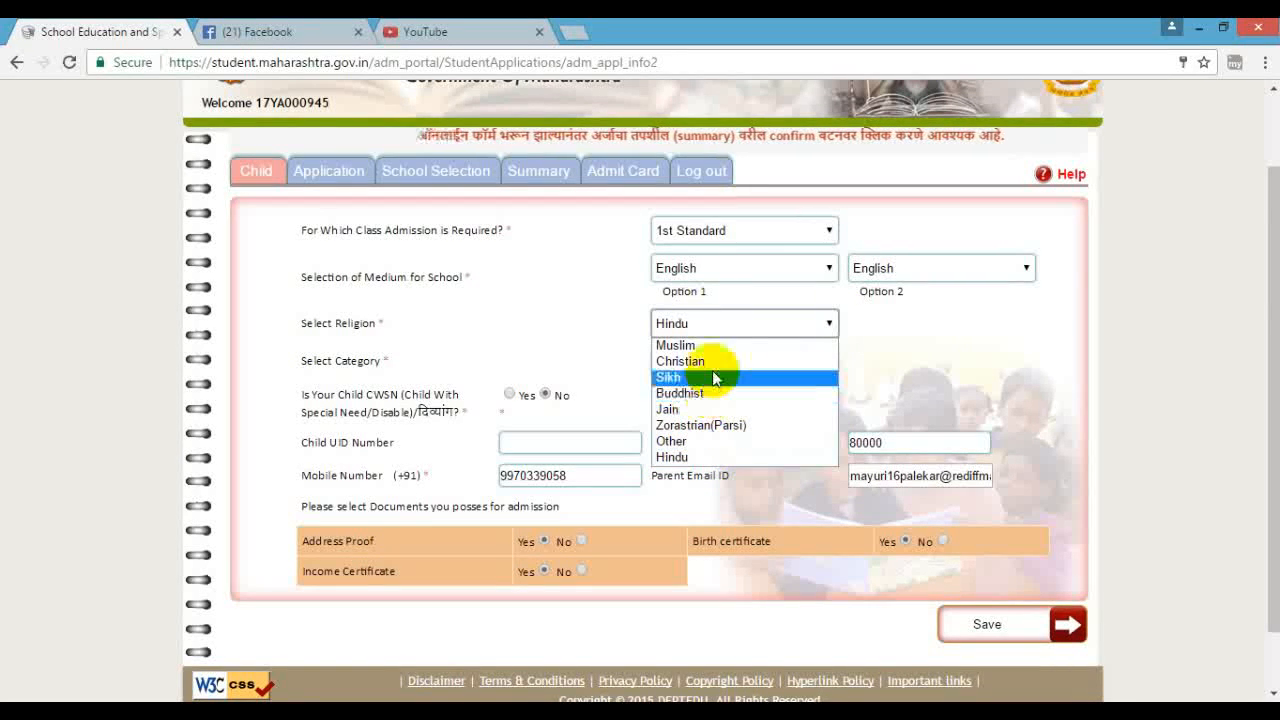
click(775, 457)
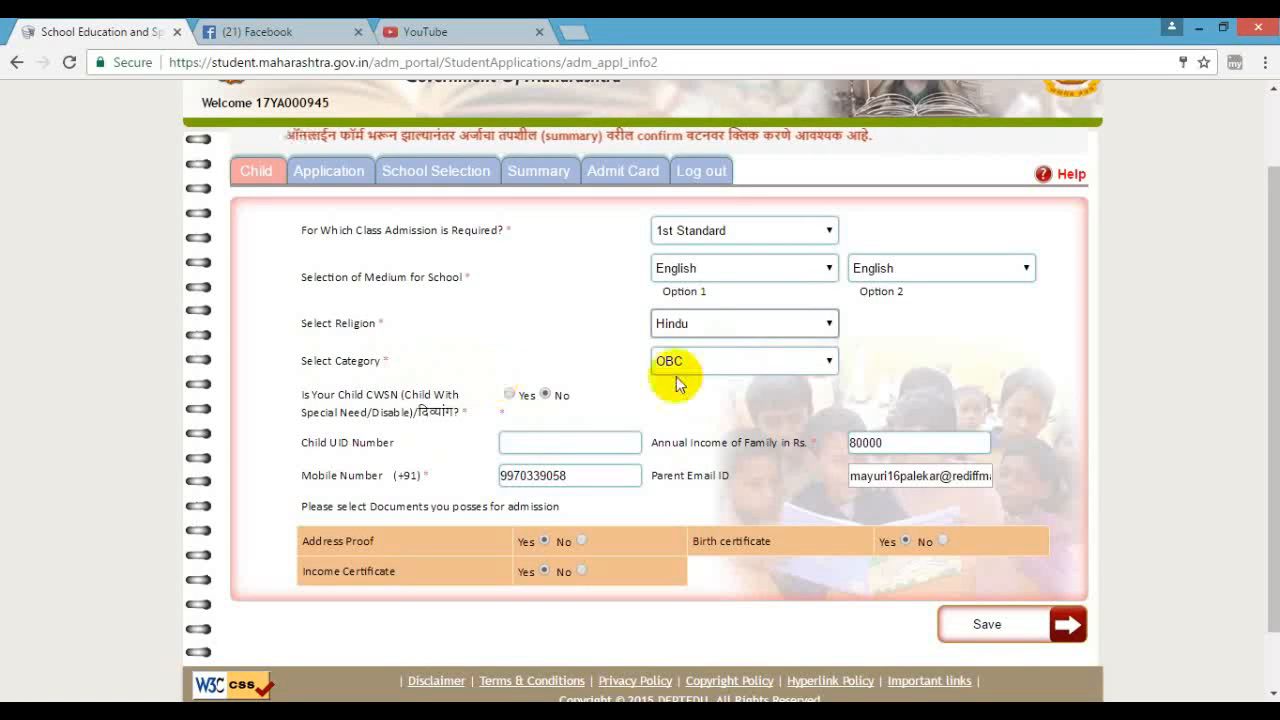
- Keep OBC in Select Category and set CWSN to Yes
click(828, 361)
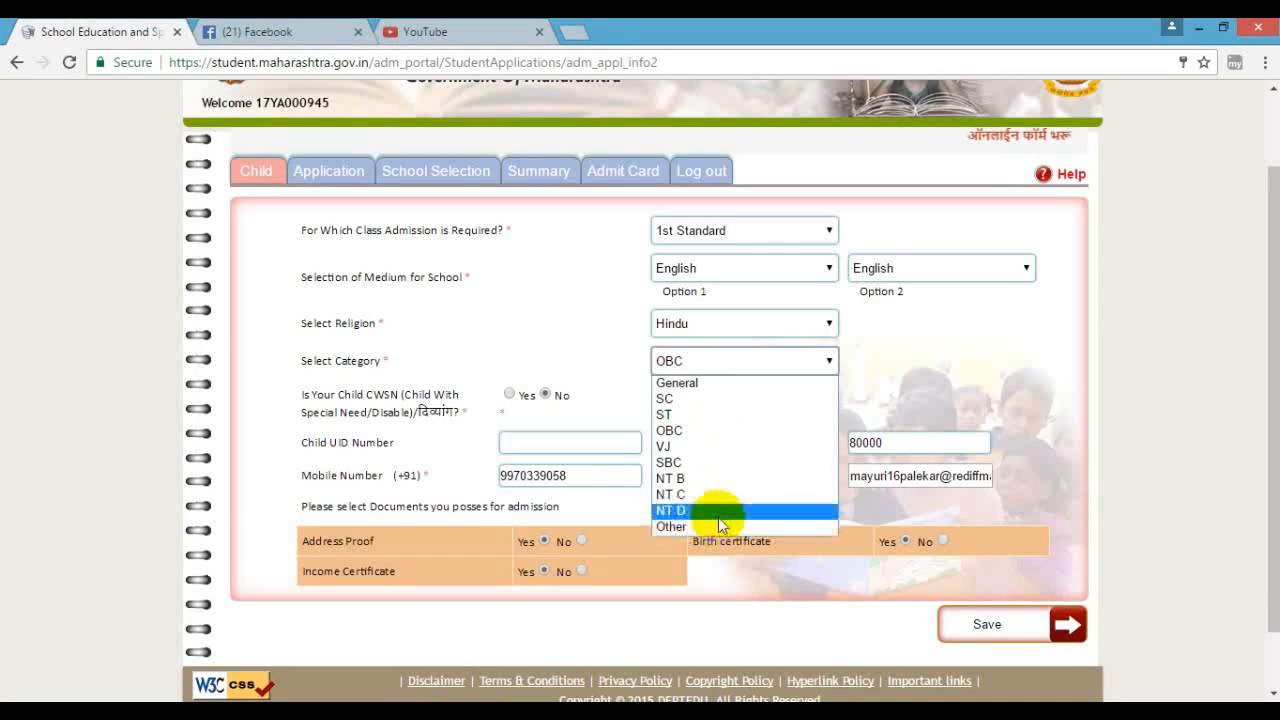
click(716, 431)
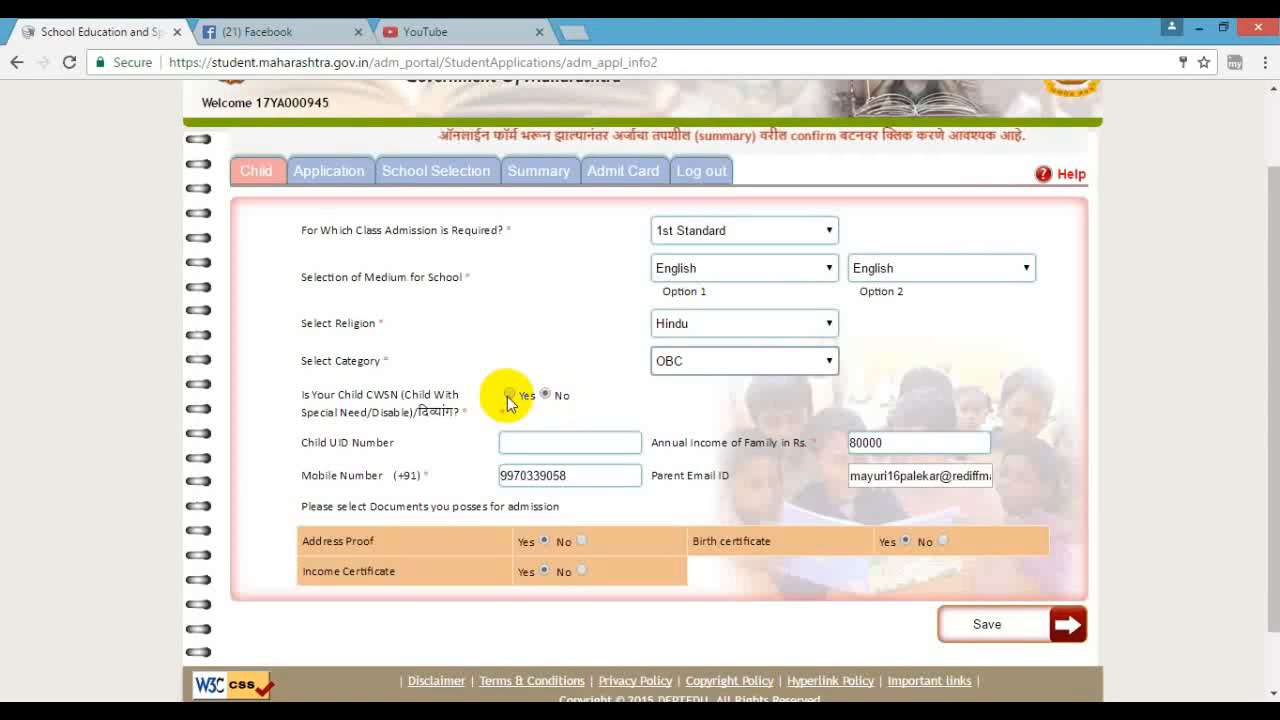
click(507, 397)
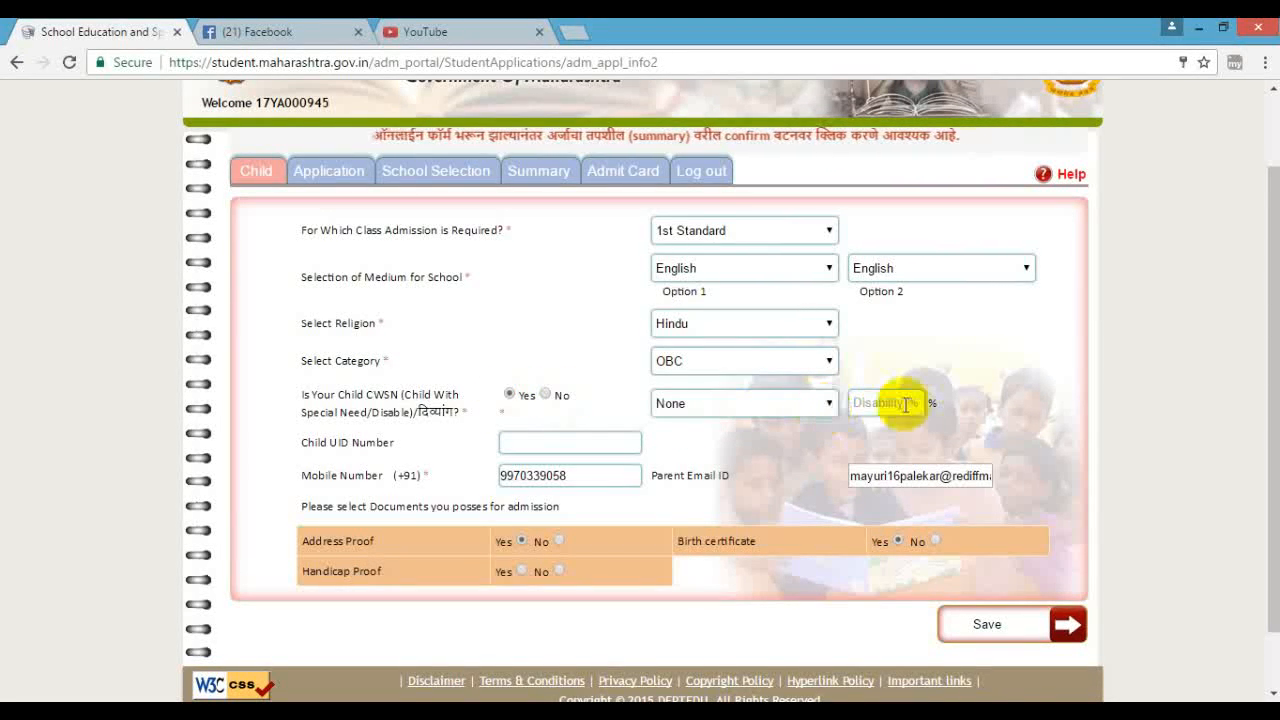
- Open the disability type list, switch CWSN back to No, and go to the Child UID Number field
click(824, 405)
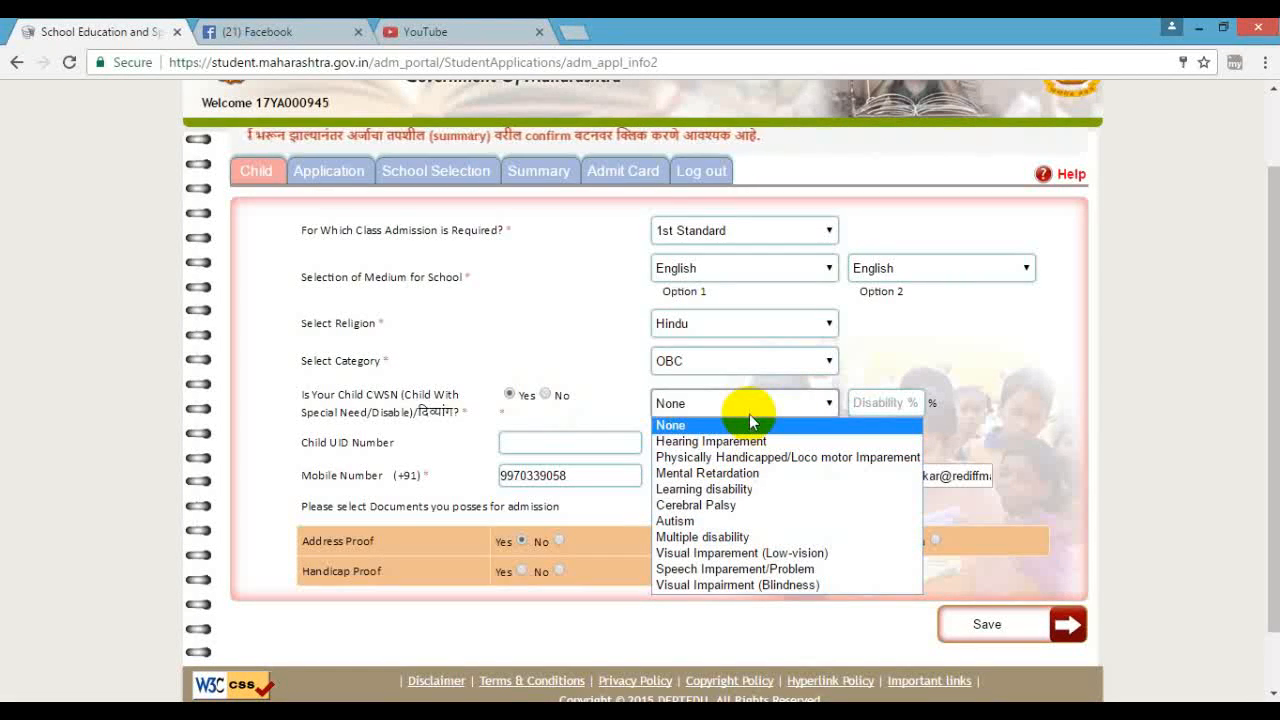
click(545, 396)
click(519, 449)
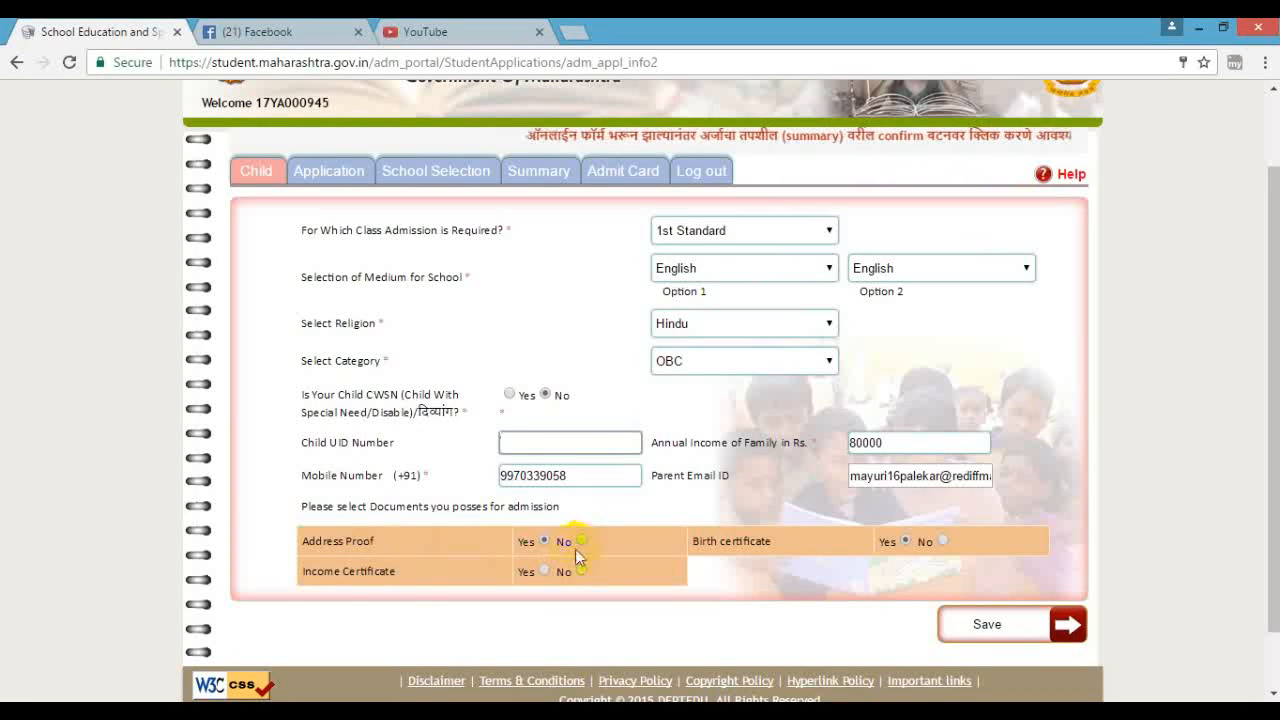
click(544, 570)
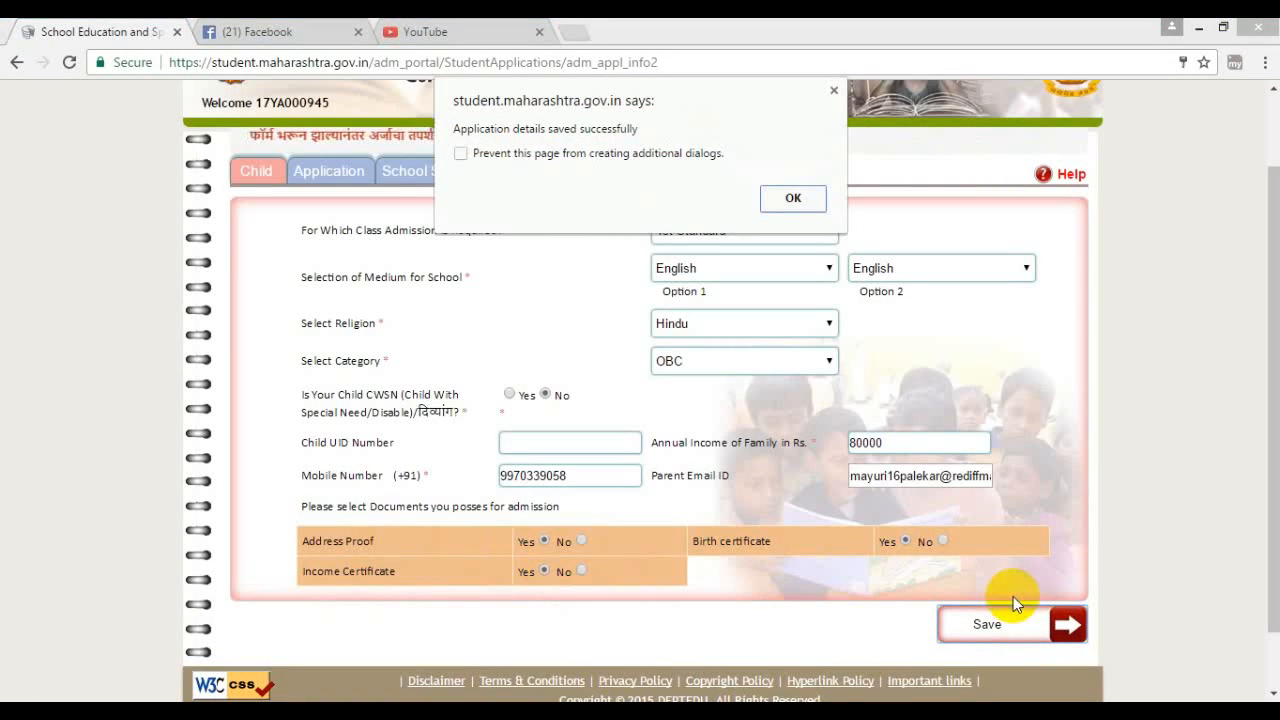
click(821, 195)
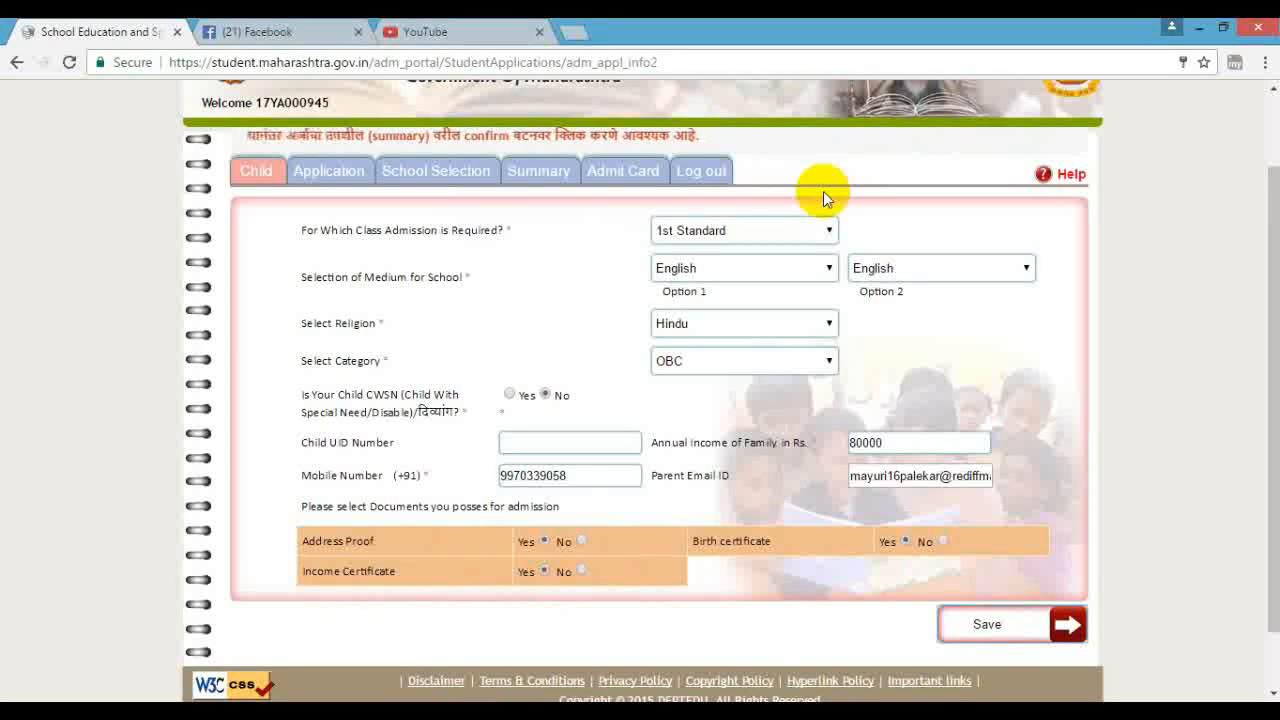
- Open School Selection, view the 1 km schools, and save without choosing any school
click(455, 175)
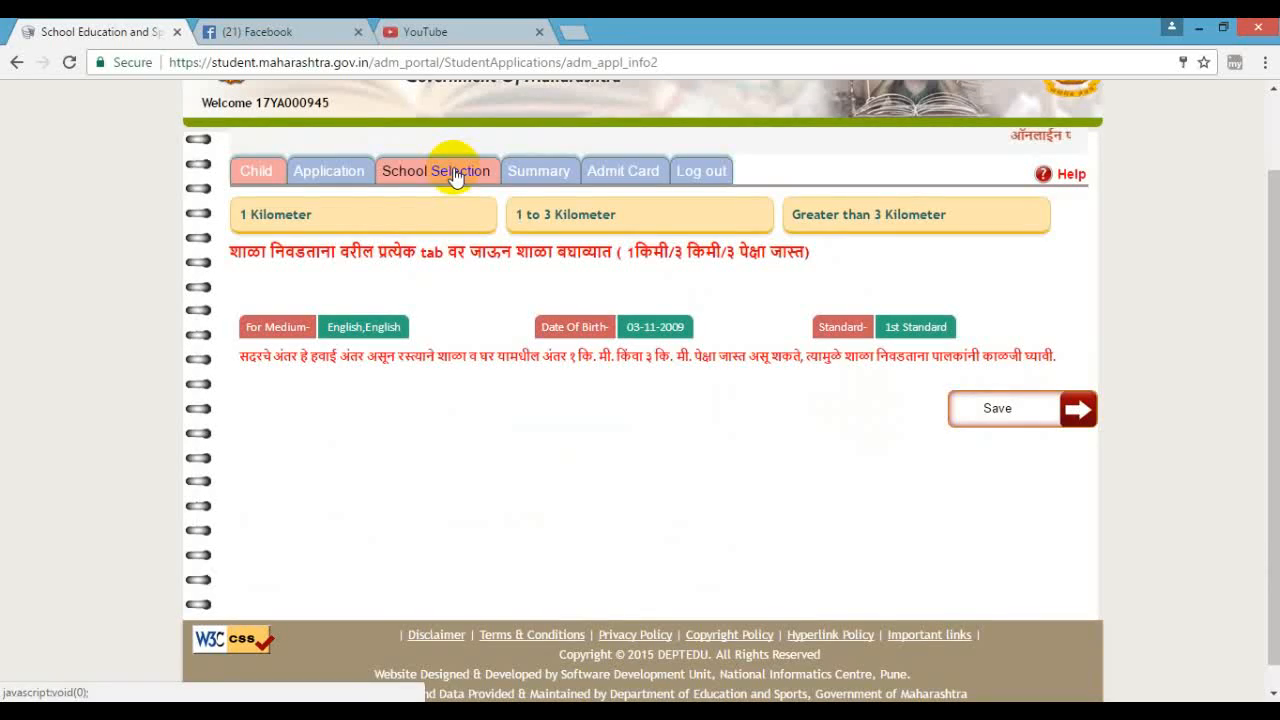
click(357, 216)
scroll(697, 512, down, 4)
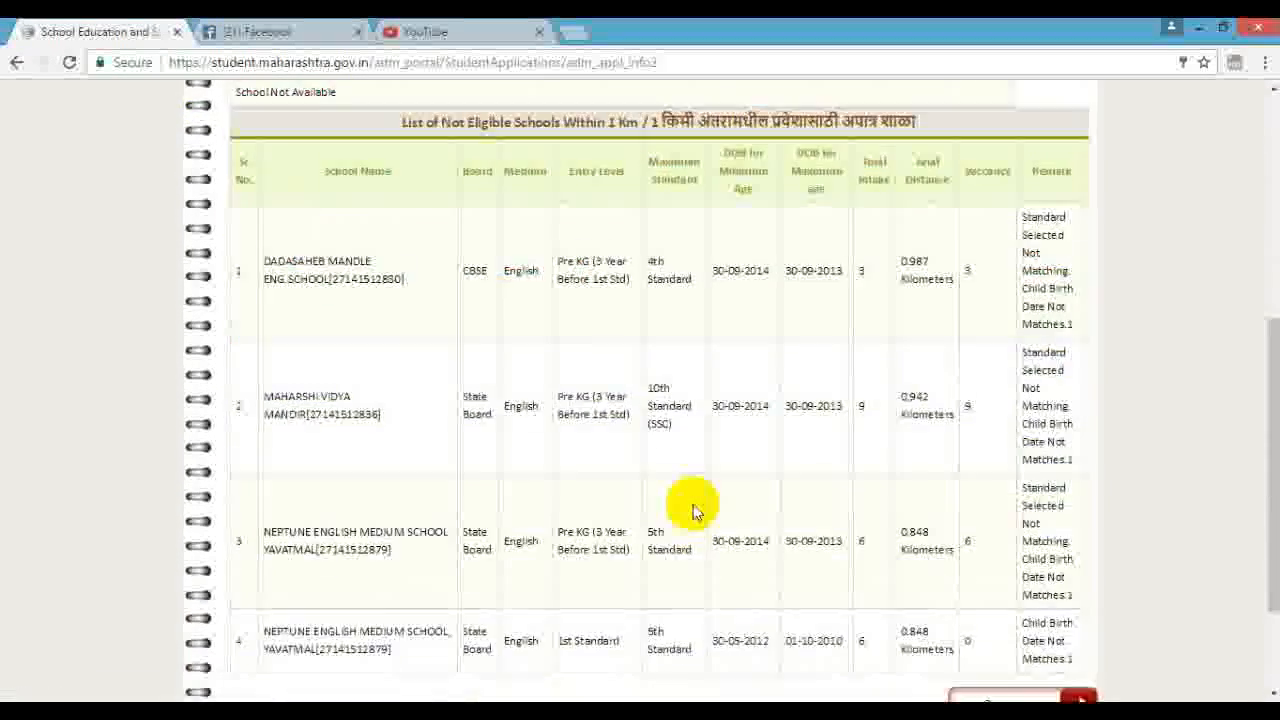
scroll(697, 512, down, 1)
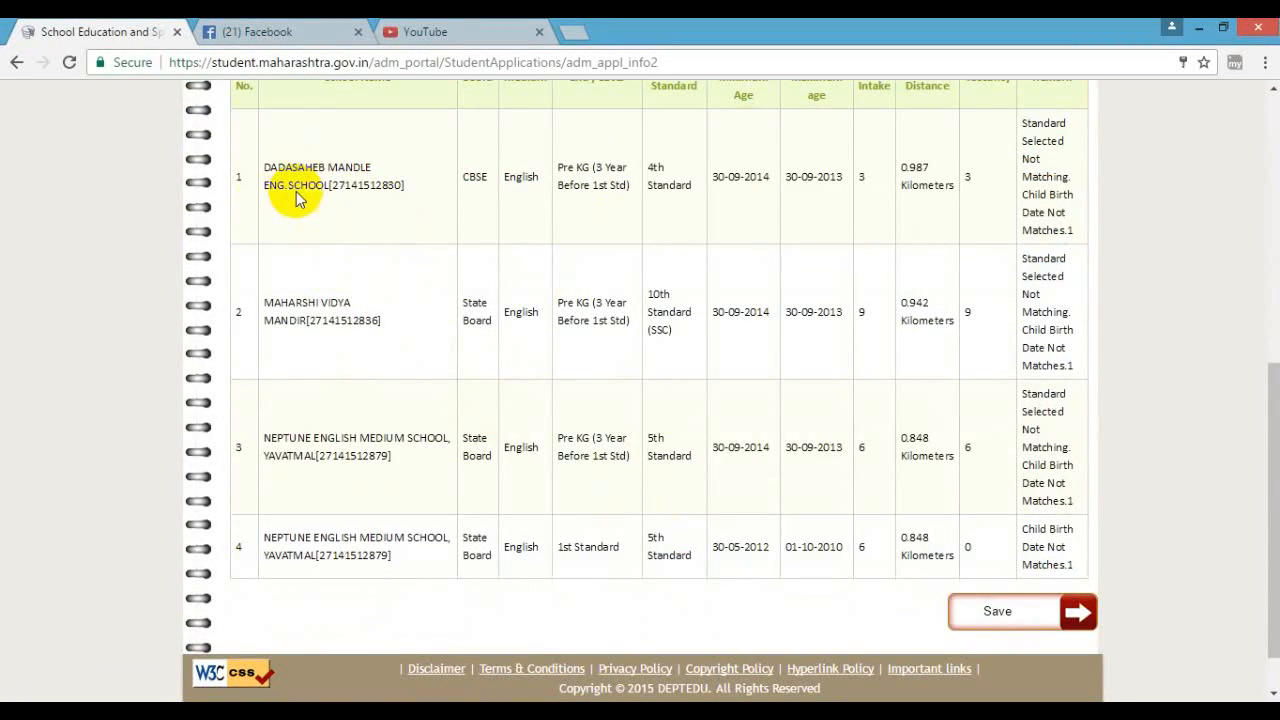
click(998, 614)
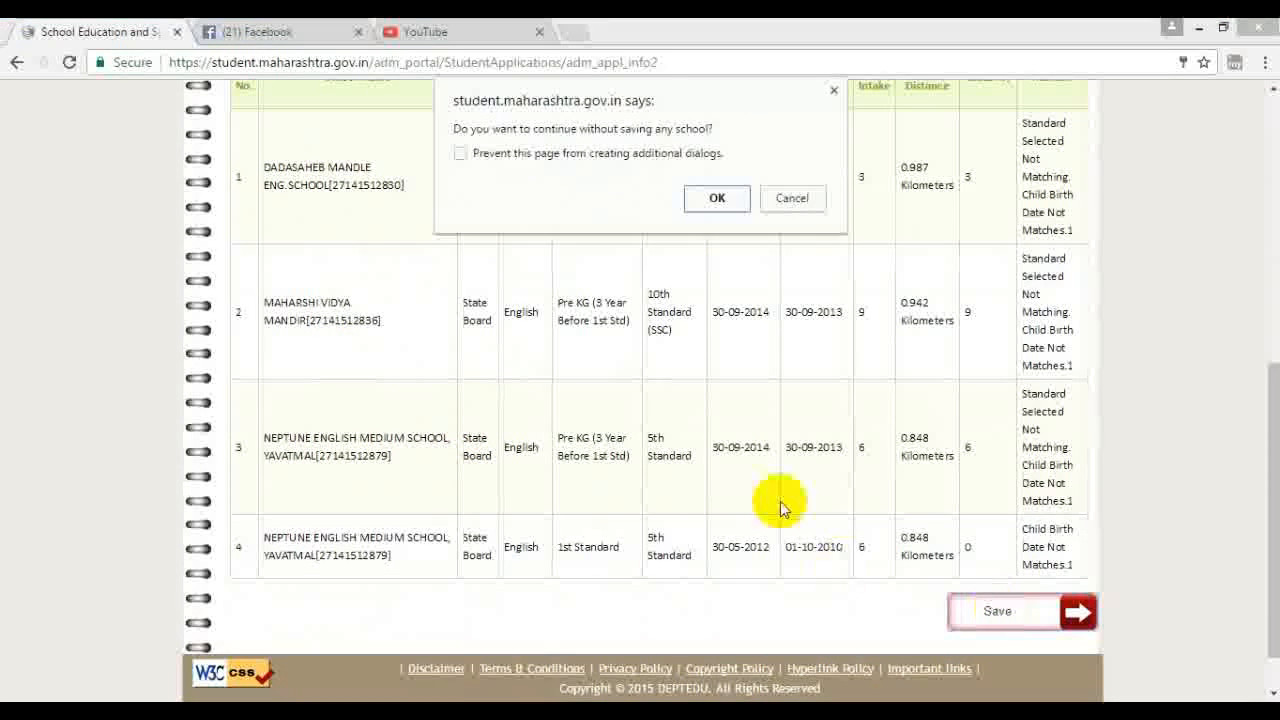
click(729, 201)
- Show the 1 to 3 km school list and dismiss the schools-selected message
scroll(788, 322, up, 3)
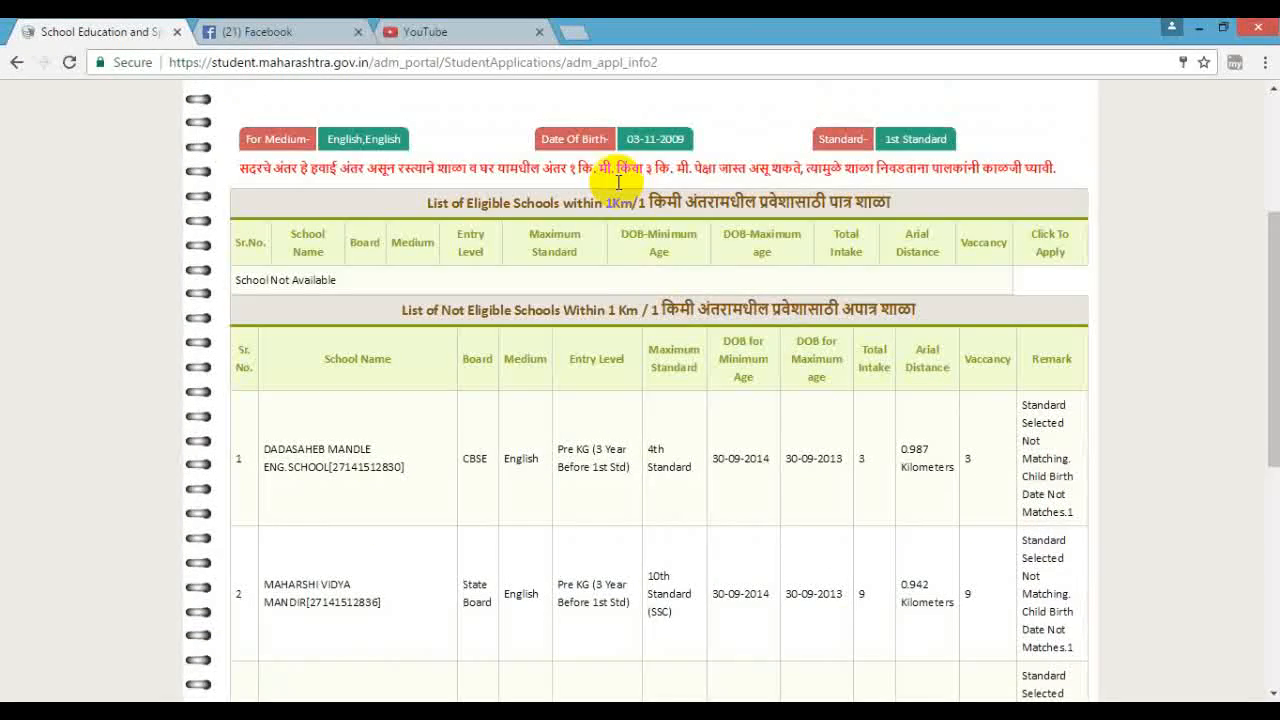
scroll(620, 184, up, 3)
click(627, 316)
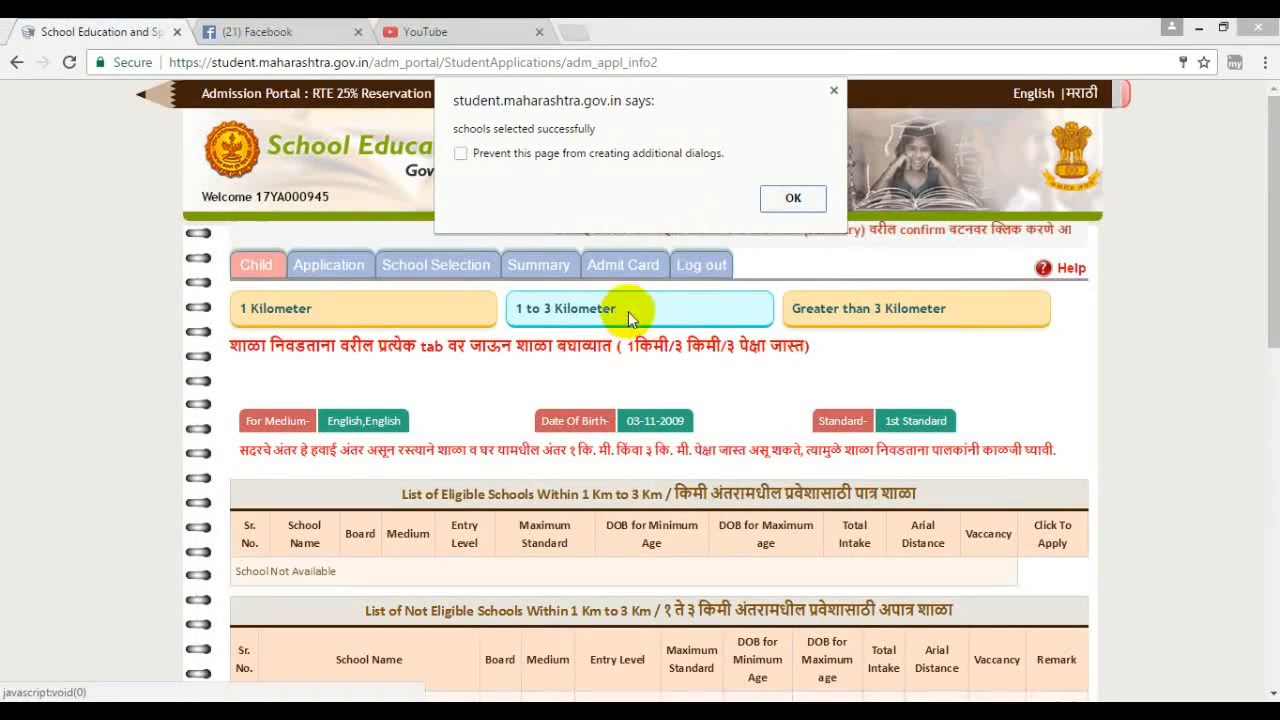
click(793, 199)
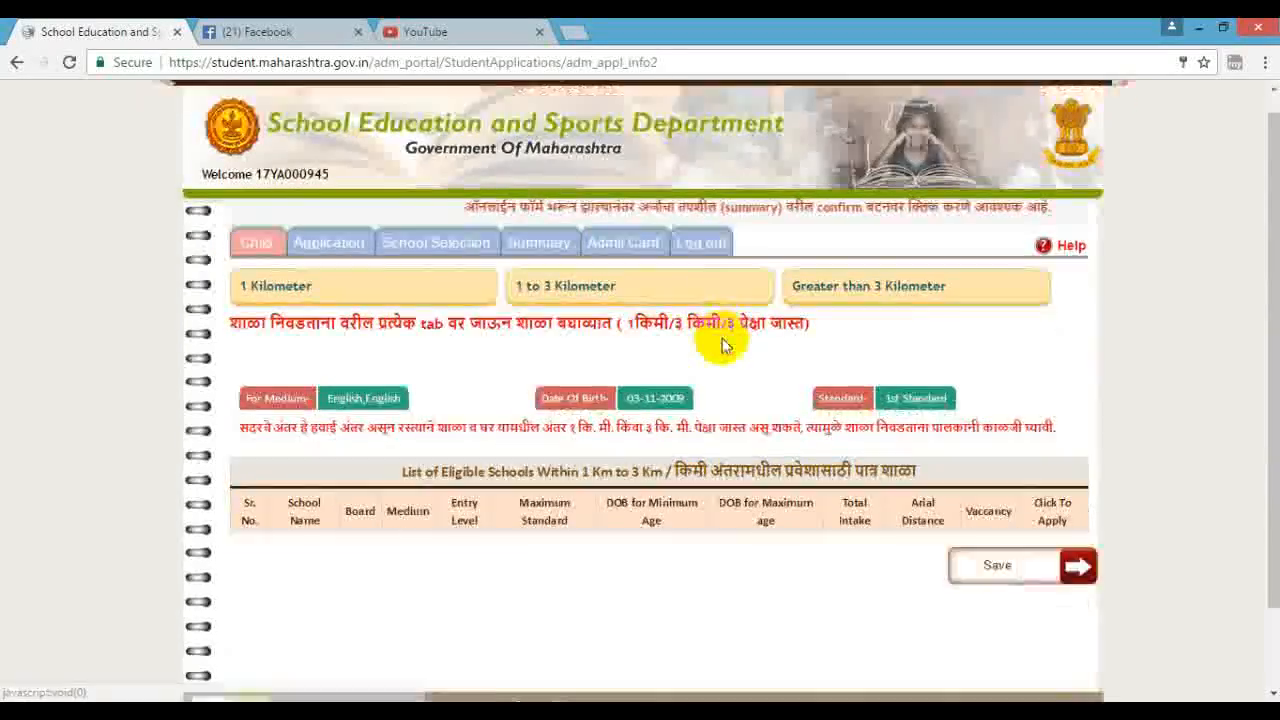
- Load the 1 to 3 km schools, save with none chosen, and dismiss both confirmations
scroll(725, 345, down, 1)
click(660, 189)
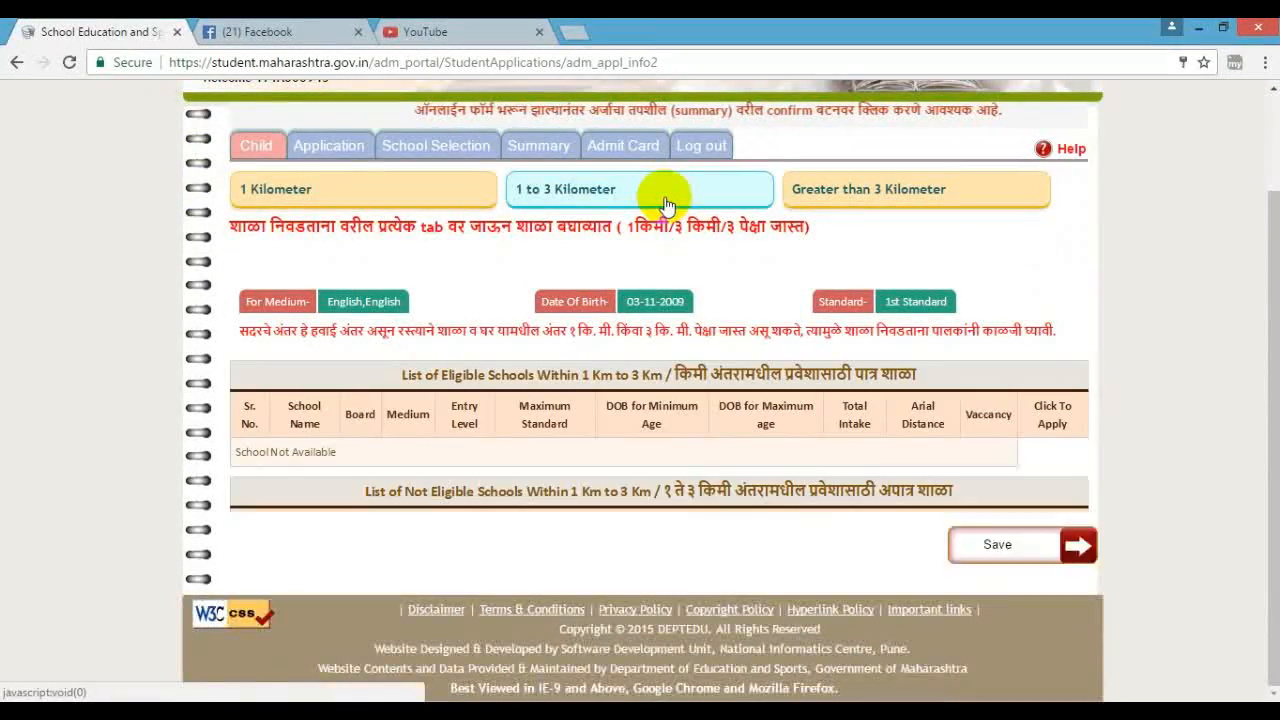
scroll(701, 463, down, 18)
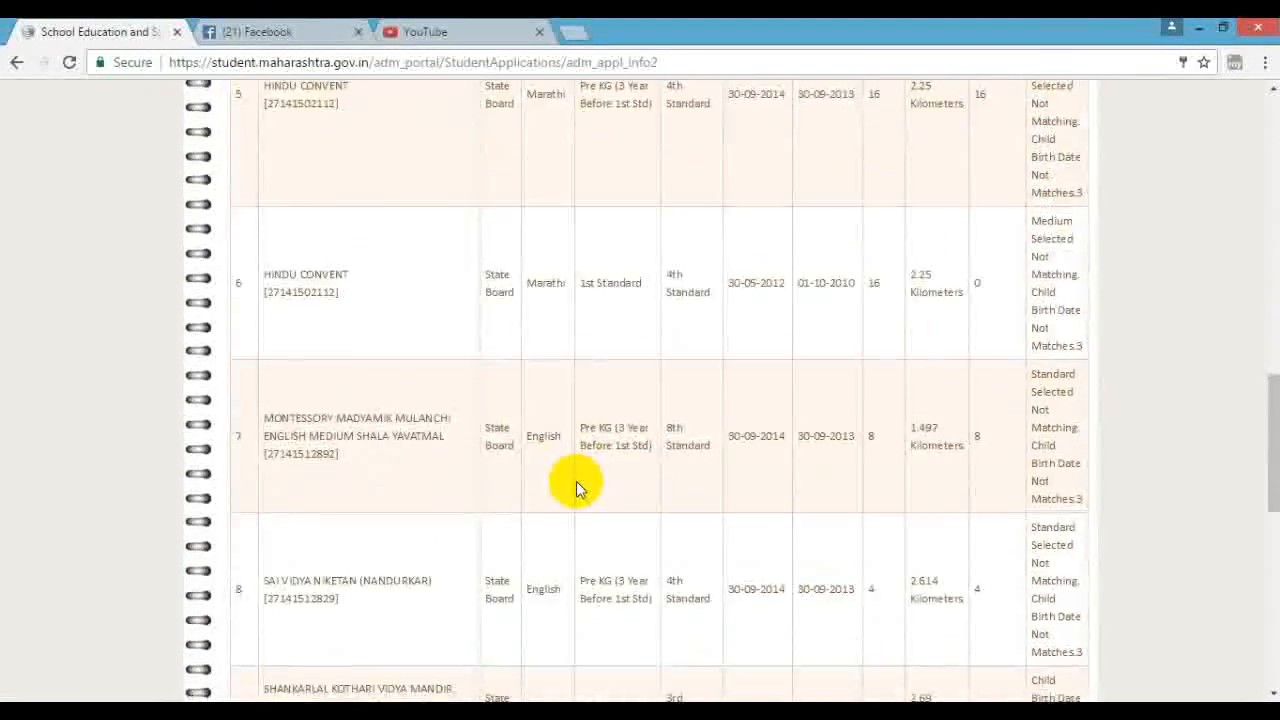
scroll(578, 485, down, 3)
click(988, 560)
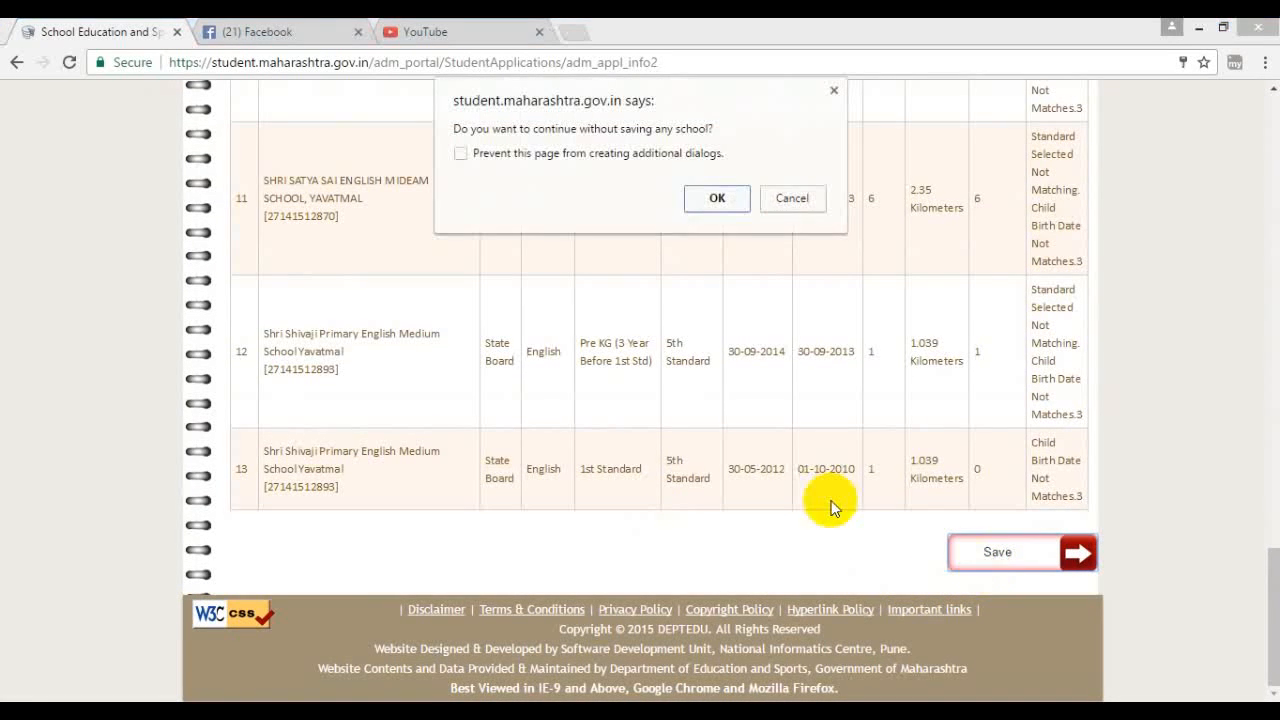
click(717, 200)
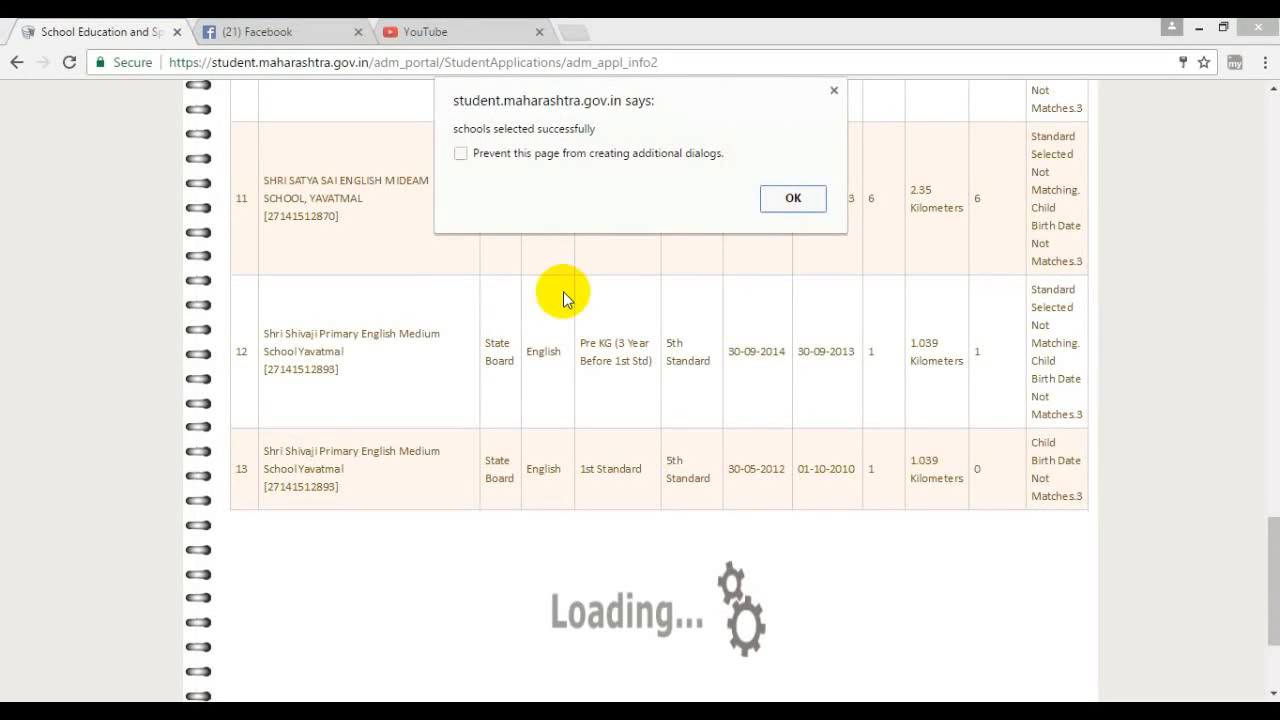
click(795, 196)
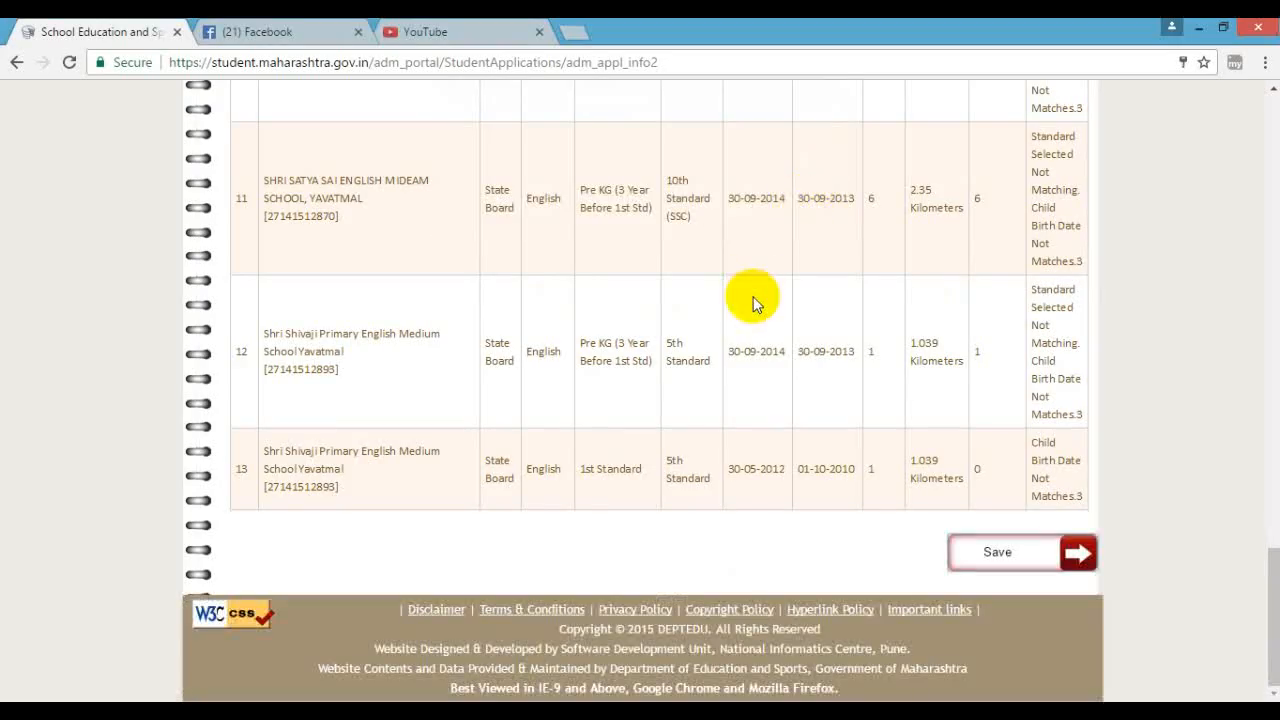
- Bring up the Greater than 3 Kilometer school option
scroll(755, 297, up, 4)
scroll(755, 297, up, 10)
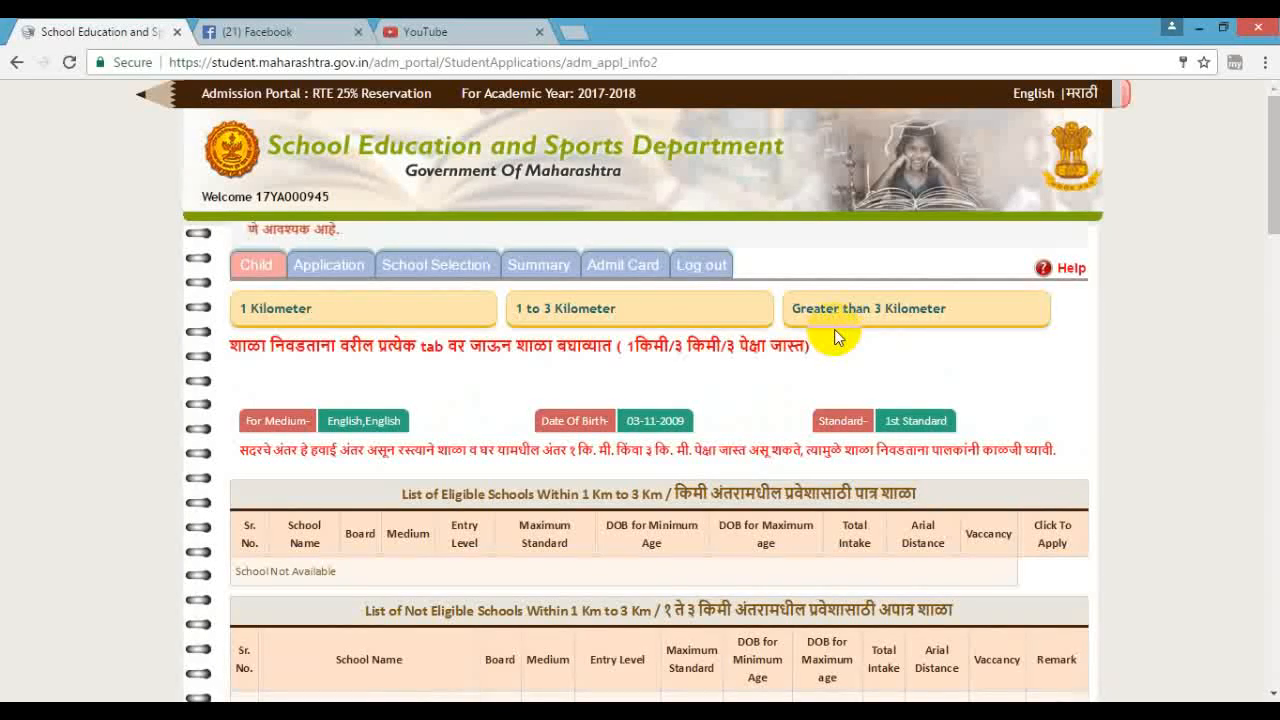
click(836, 314)
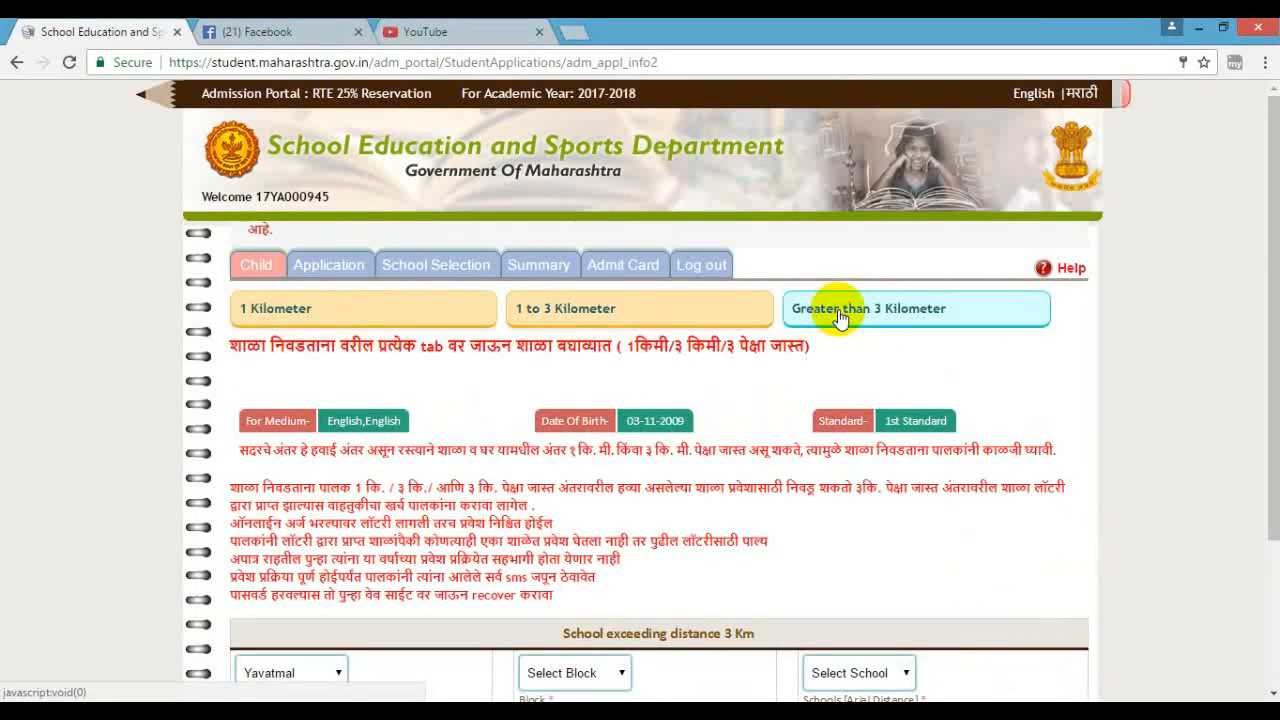
- Choose block YAVATMAL for schools beyond 3 km, then save with no school selected
scroll(708, 469, down, 2)
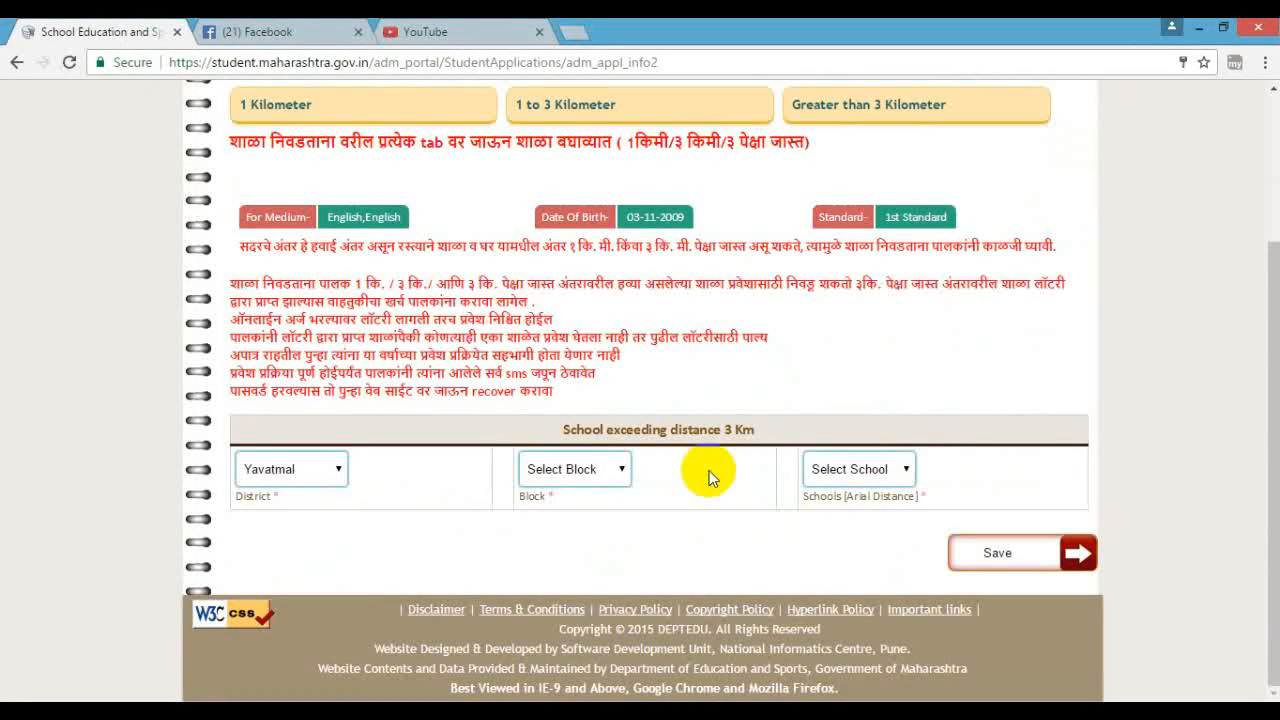
click(612, 470)
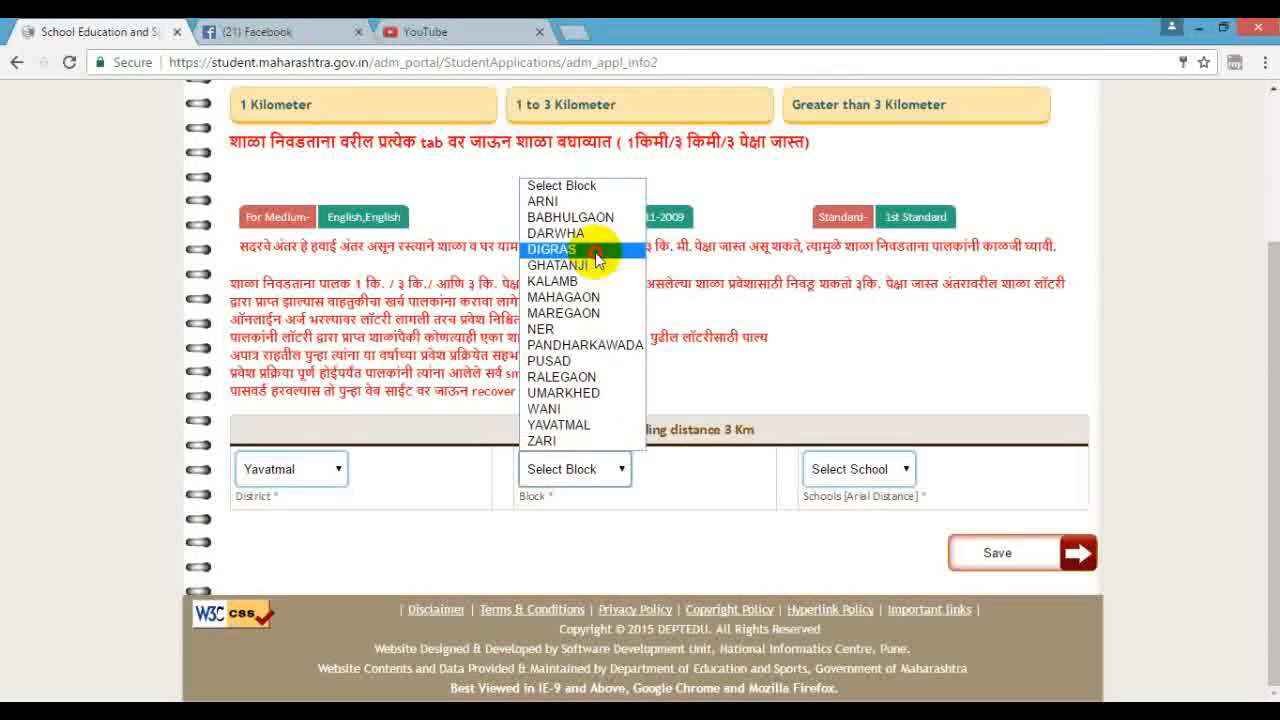
click(605, 426)
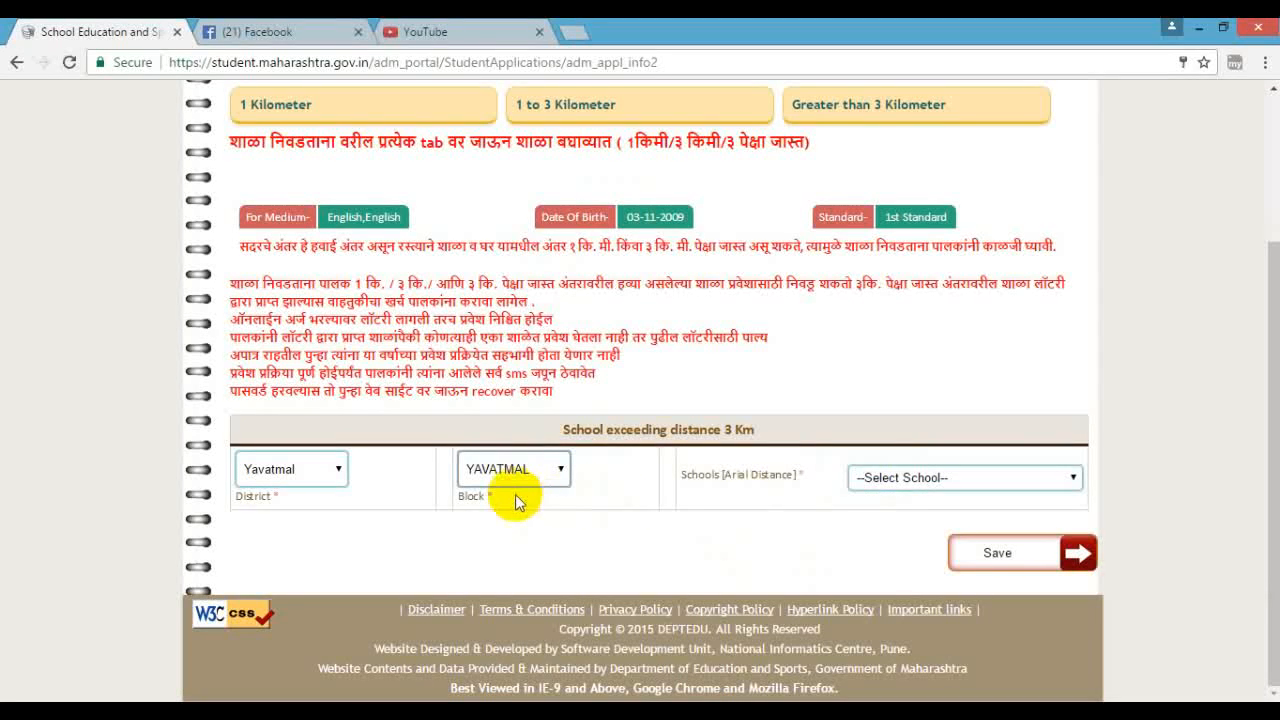
click(982, 478)
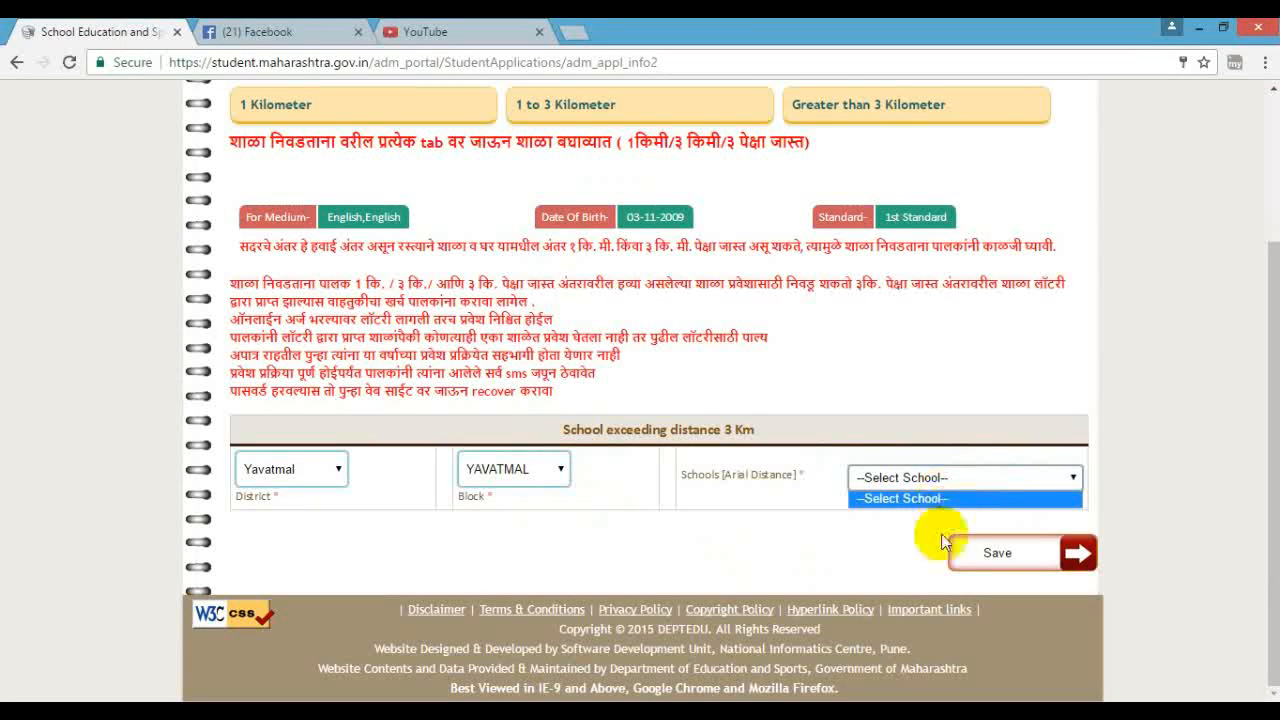
click(1005, 552)
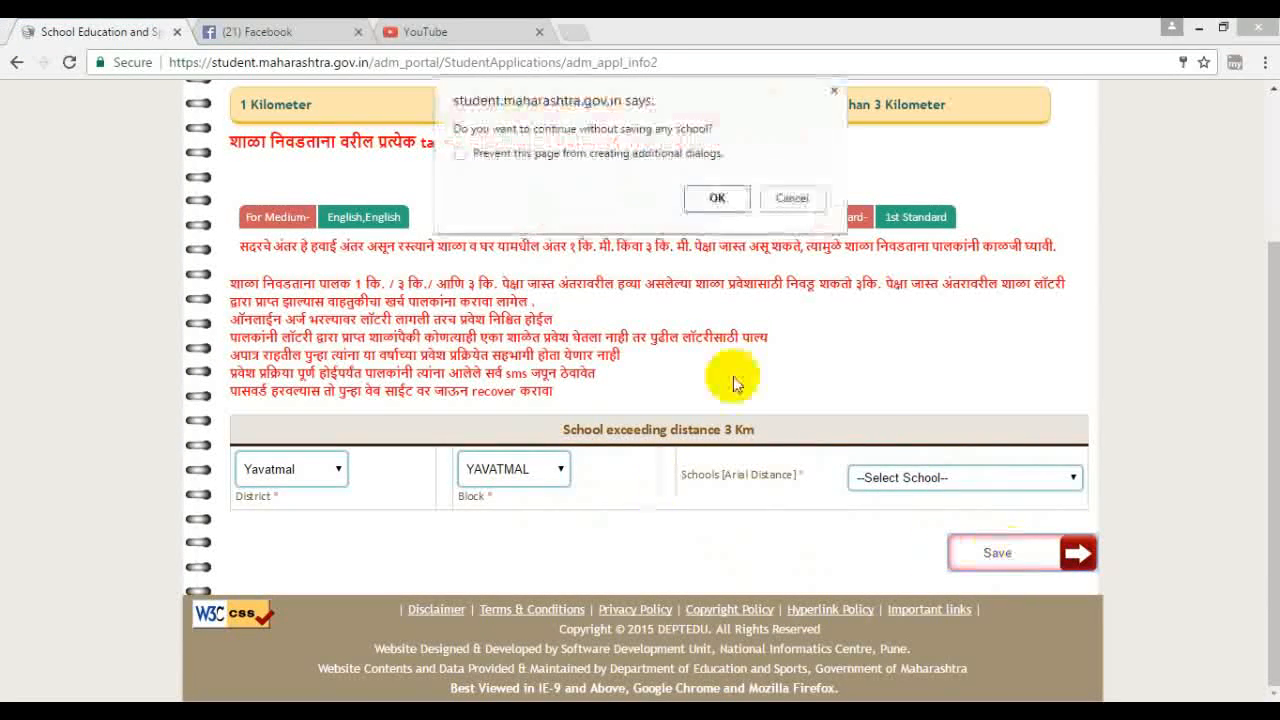
click(790, 198)
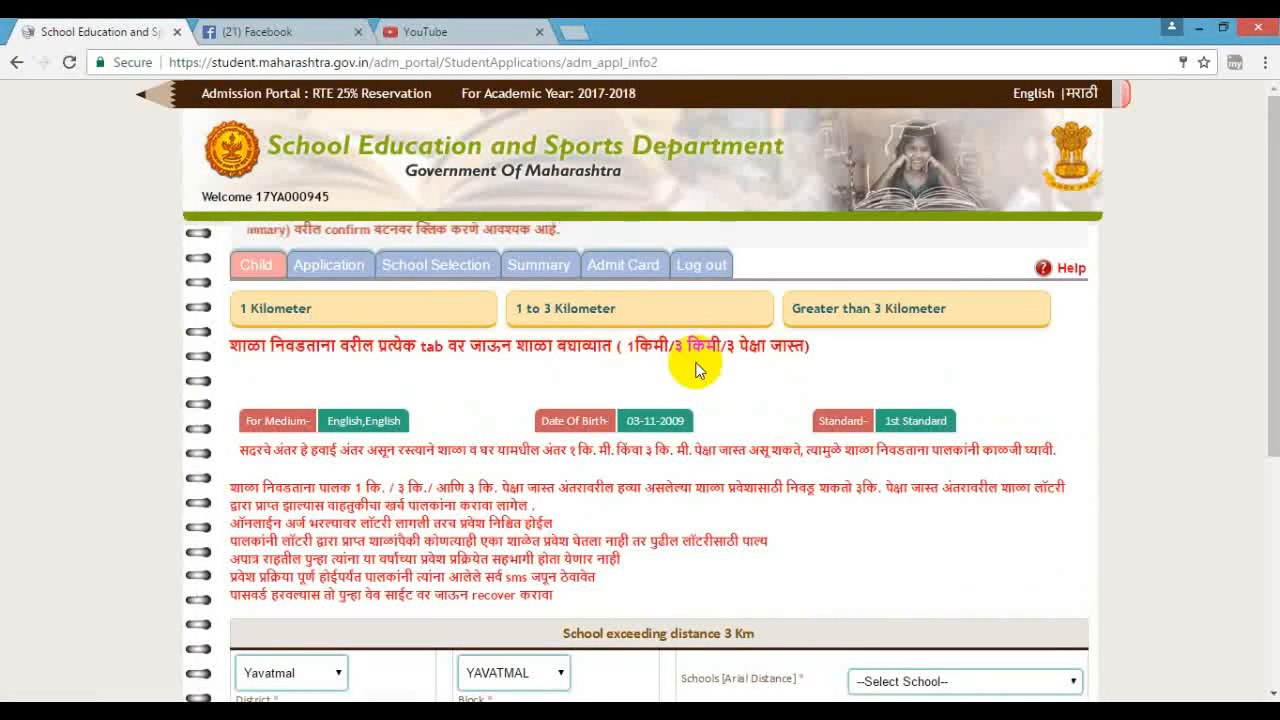
scroll(723, 471, down, 3)
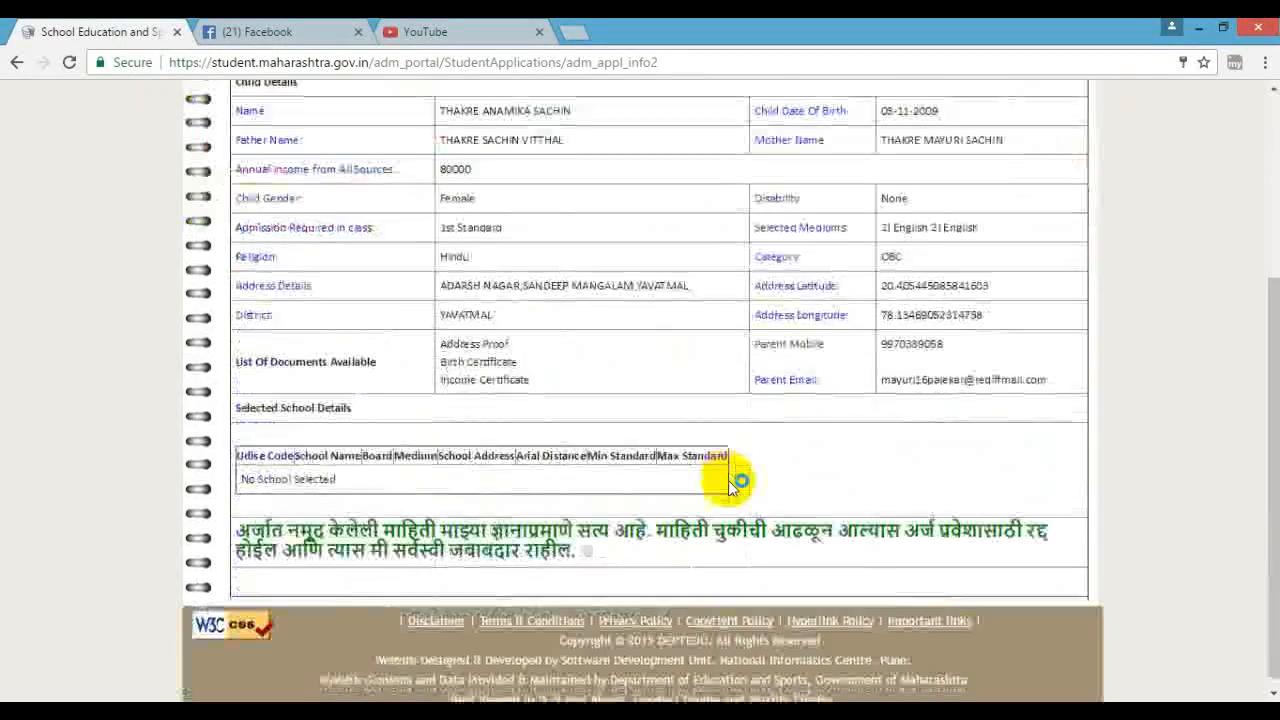
- Scroll through the Application Details summary, then switch from the Admit Card page back to Summary
scroll(812, 405, up, 3)
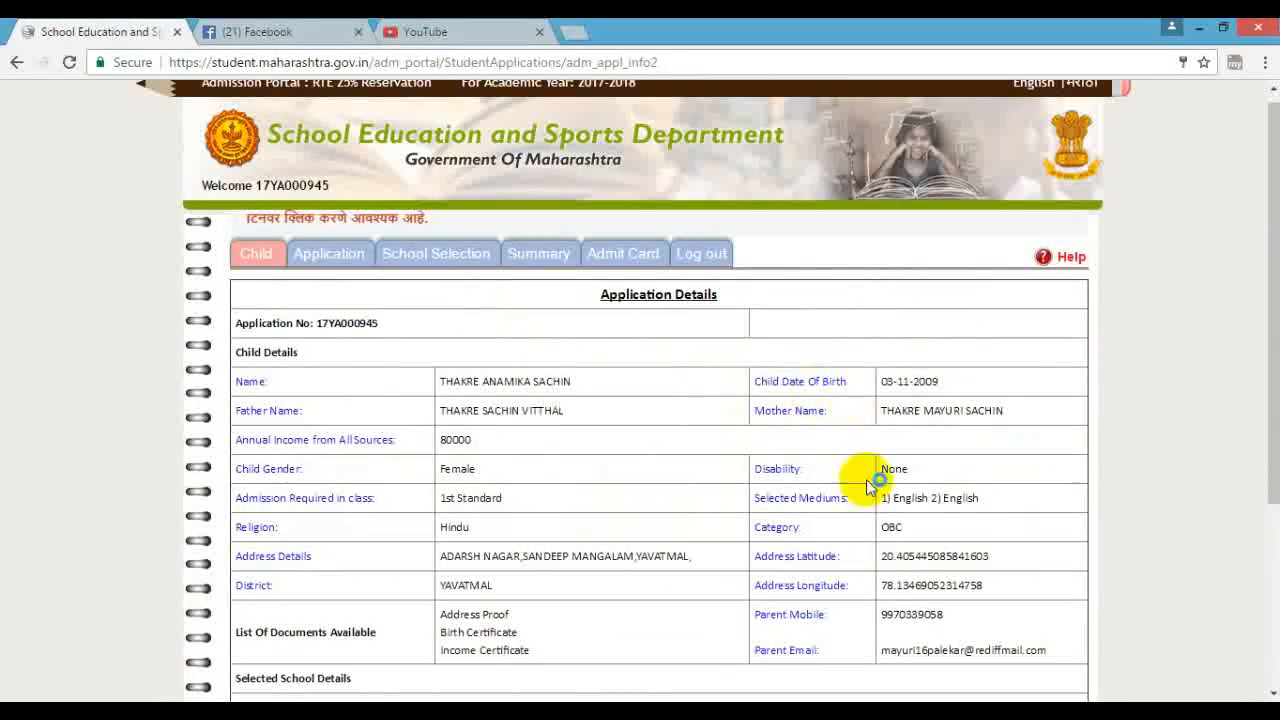
scroll(673, 500, down, 3)
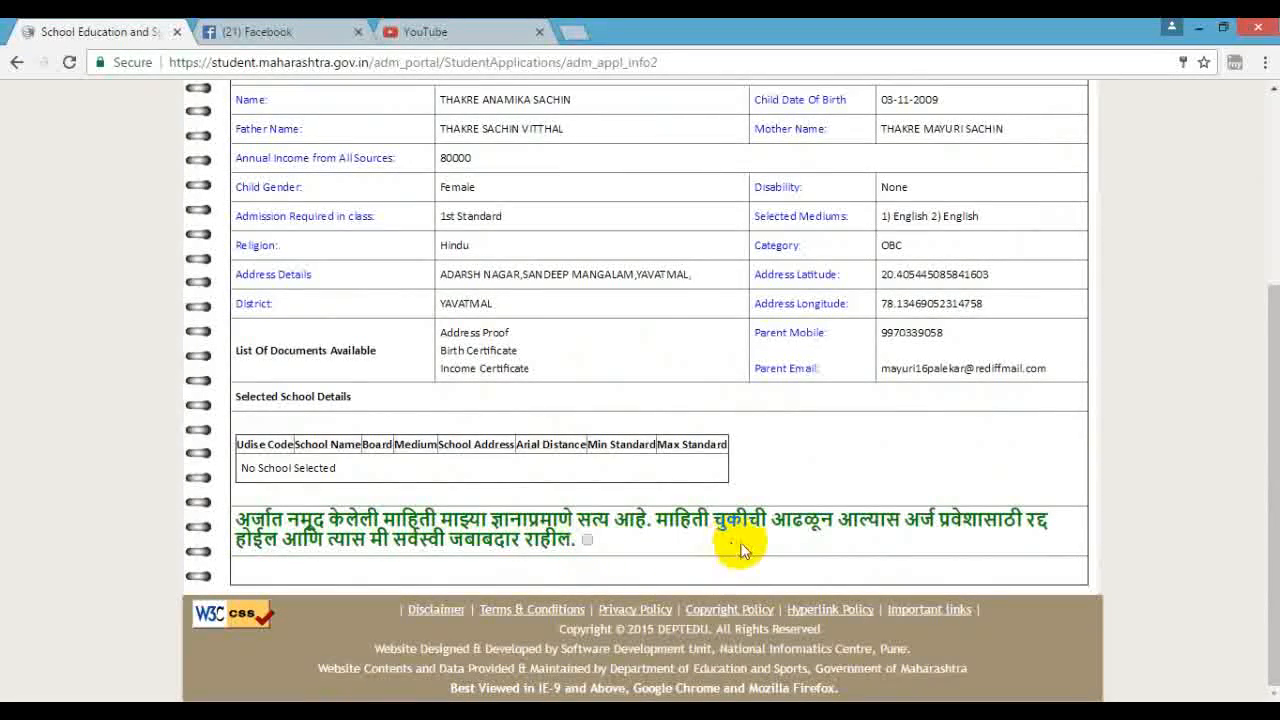
scroll(763, 540, up, 3)
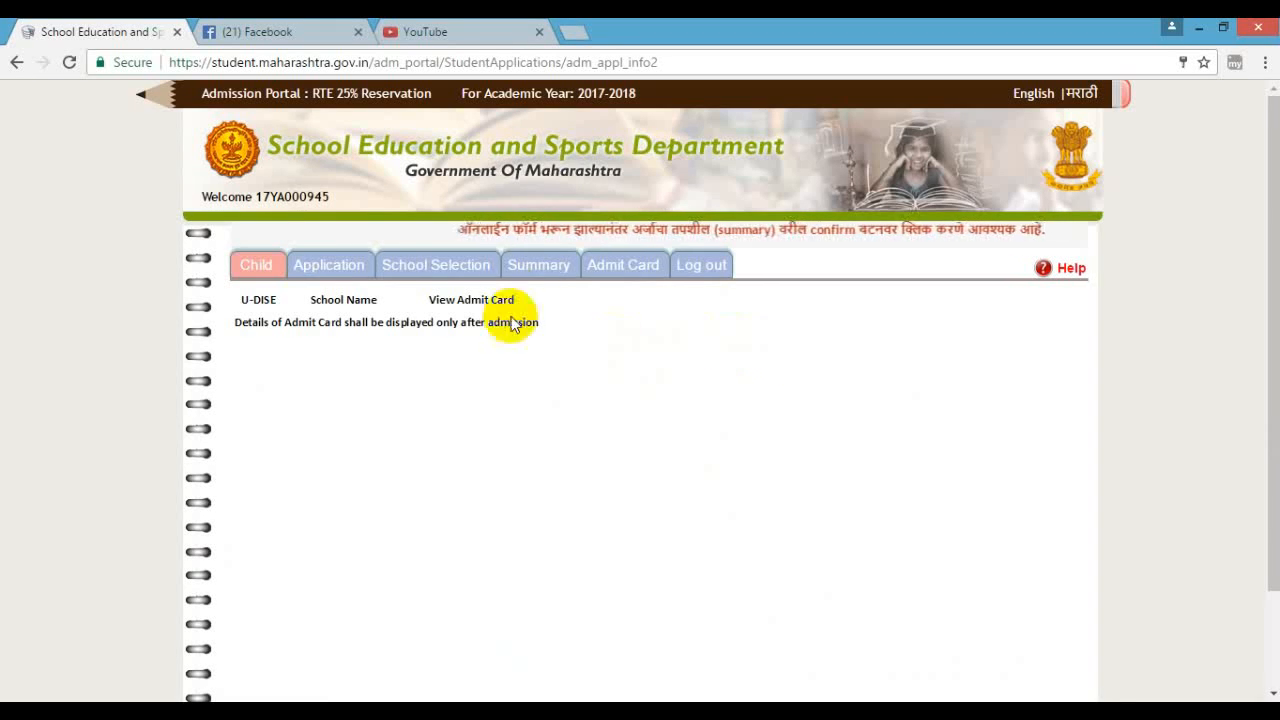
click(548, 268)
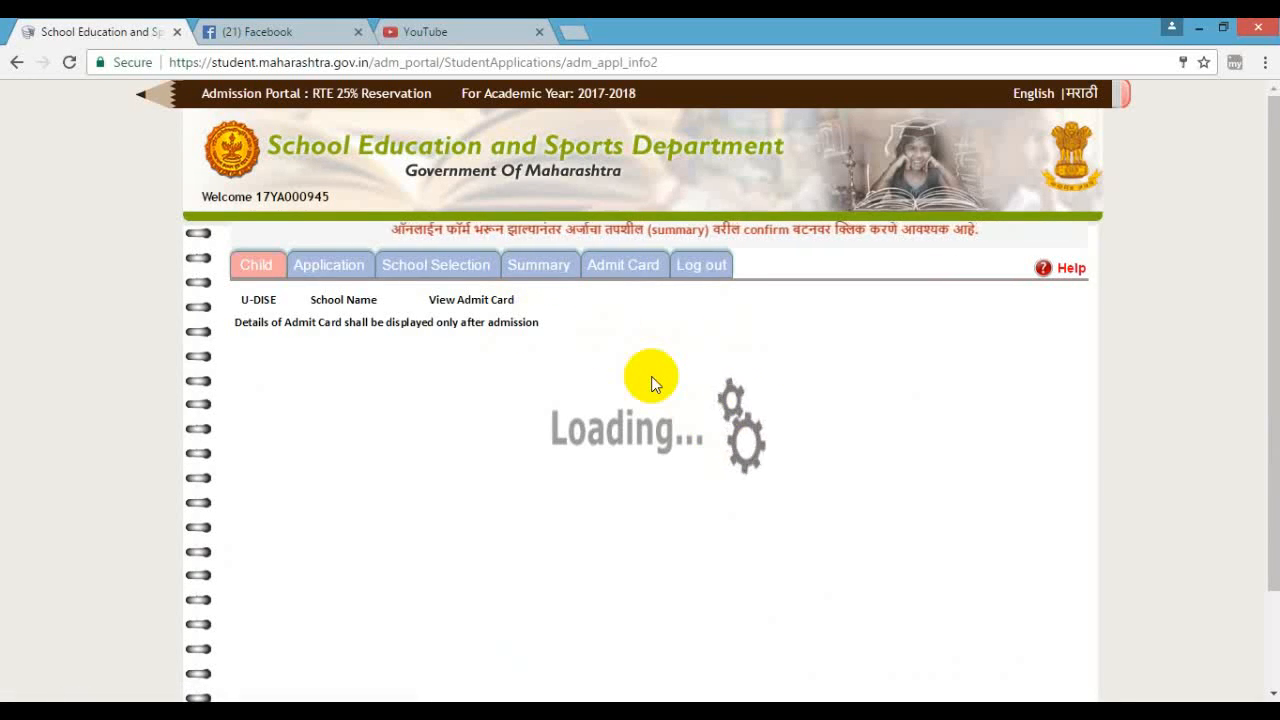
- Scroll down the Application Details summary to the unconfirmed Marathi declaration at the bottom
scroll(651, 384, down, 2)
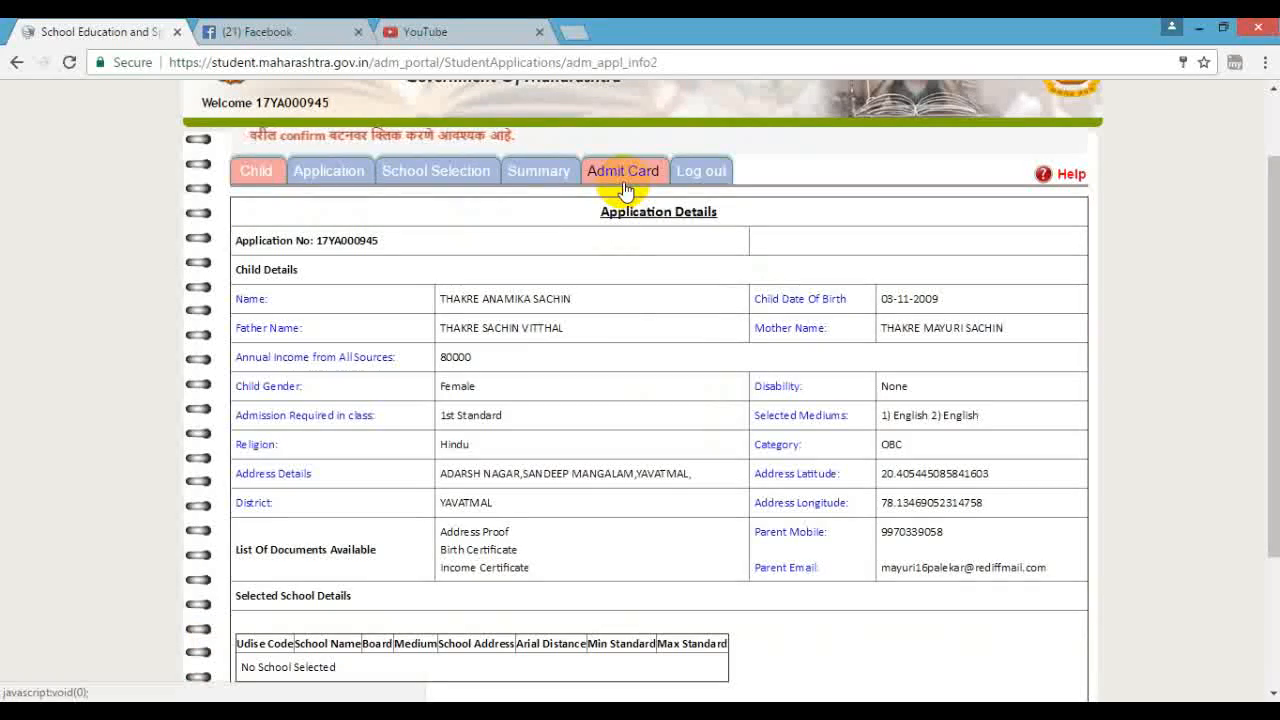
scroll(630, 445, down, 1)
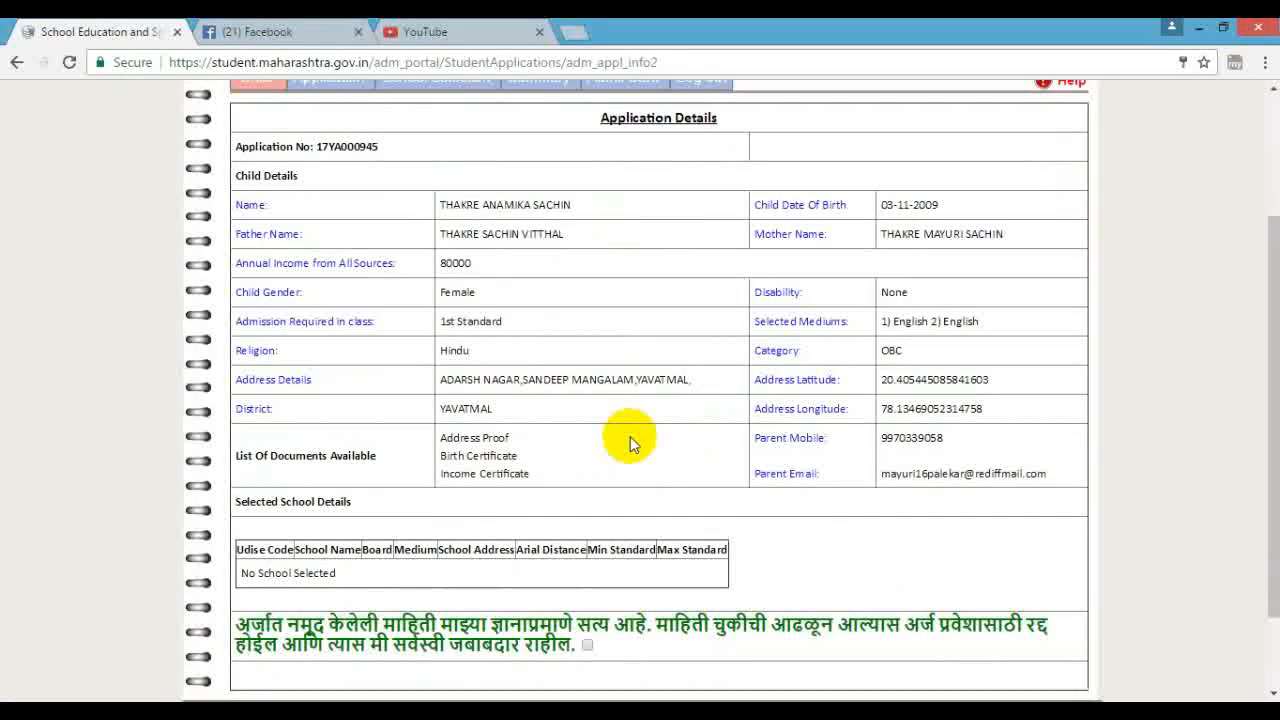
- Check the summary (1st Standard, English medium, OBC, income 80000) and log out of the application
scroll(630, 440, up, 2)
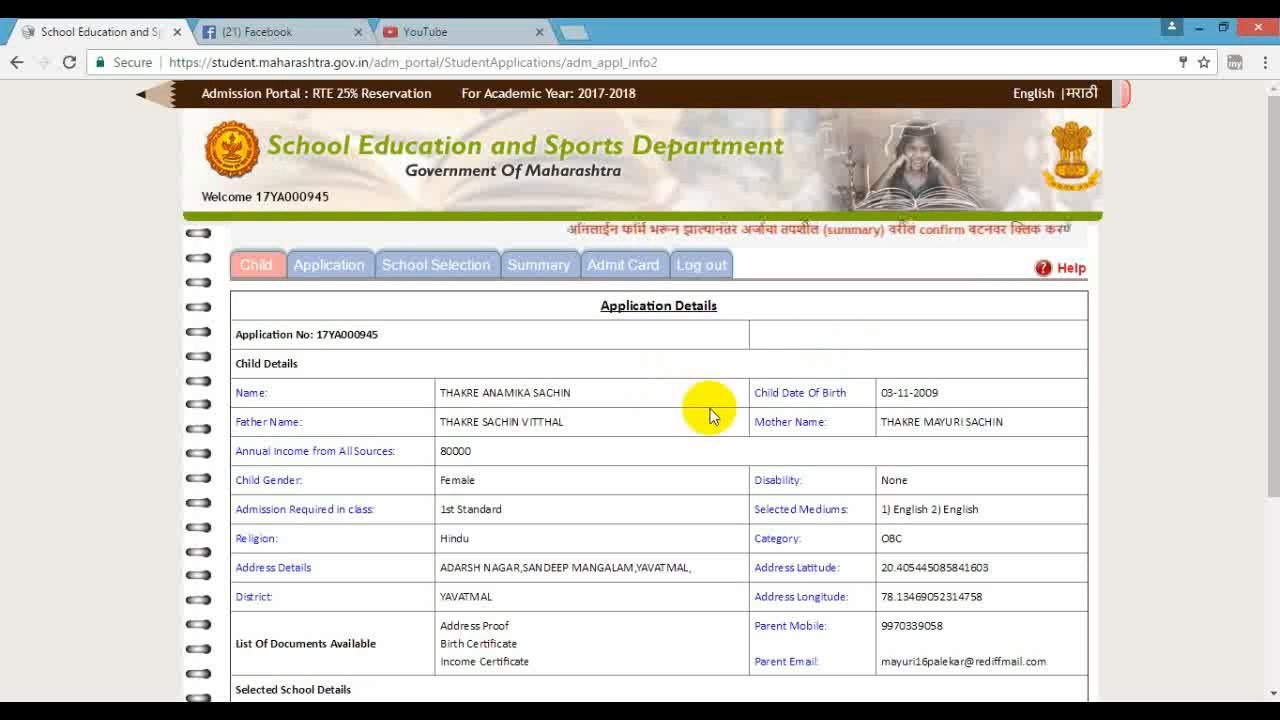
click(702, 266)
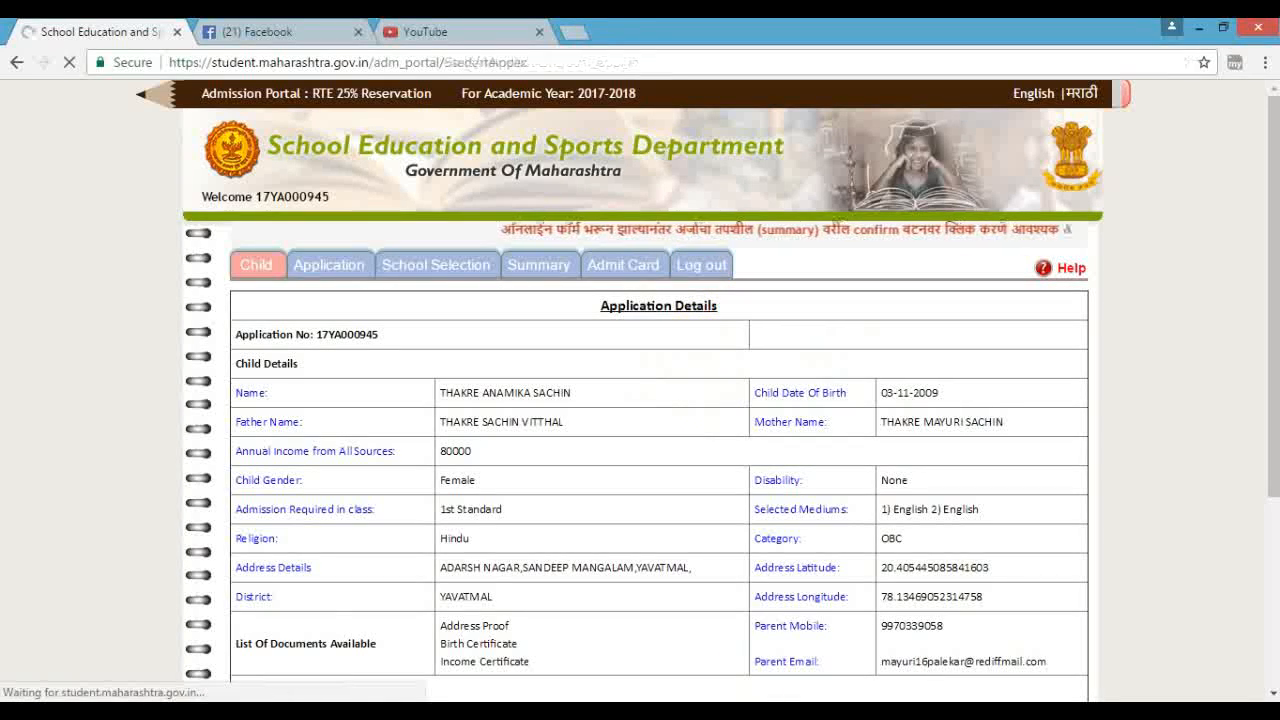